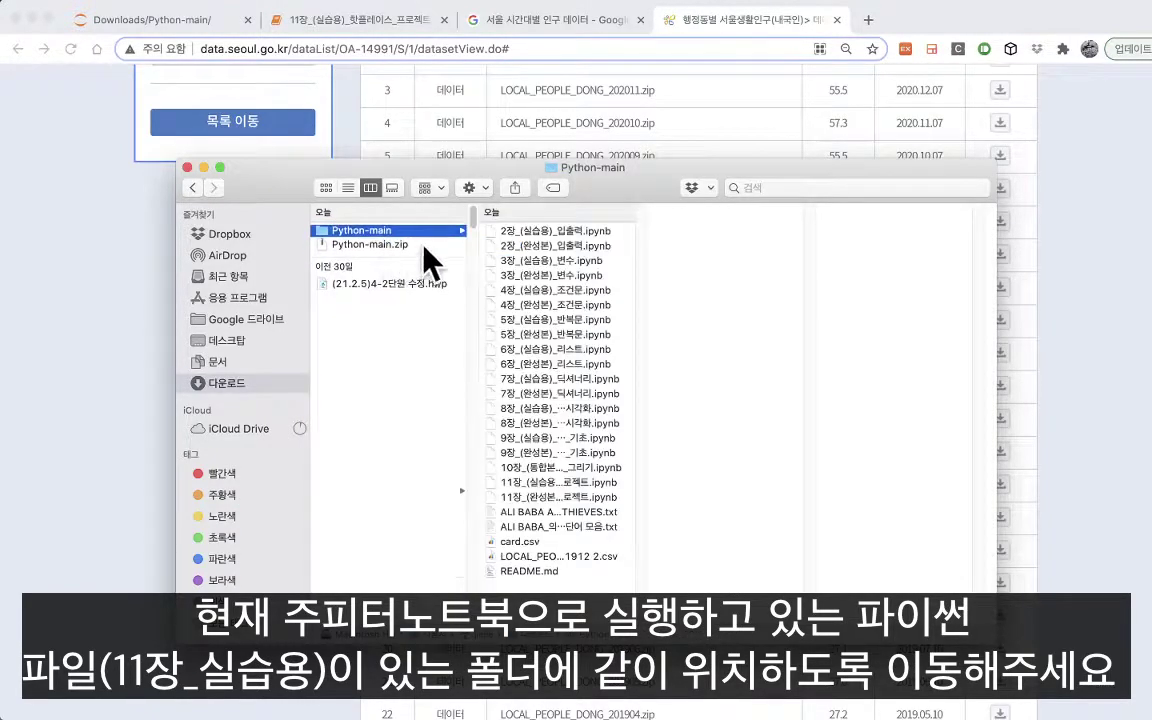
# Step: Rename LOCAL_PEOPLE_DONG_201912 2.csv in the Python-main folder to LOCAL_PEOPLE_DONG_201912.csv
pyautogui.click(556, 483)
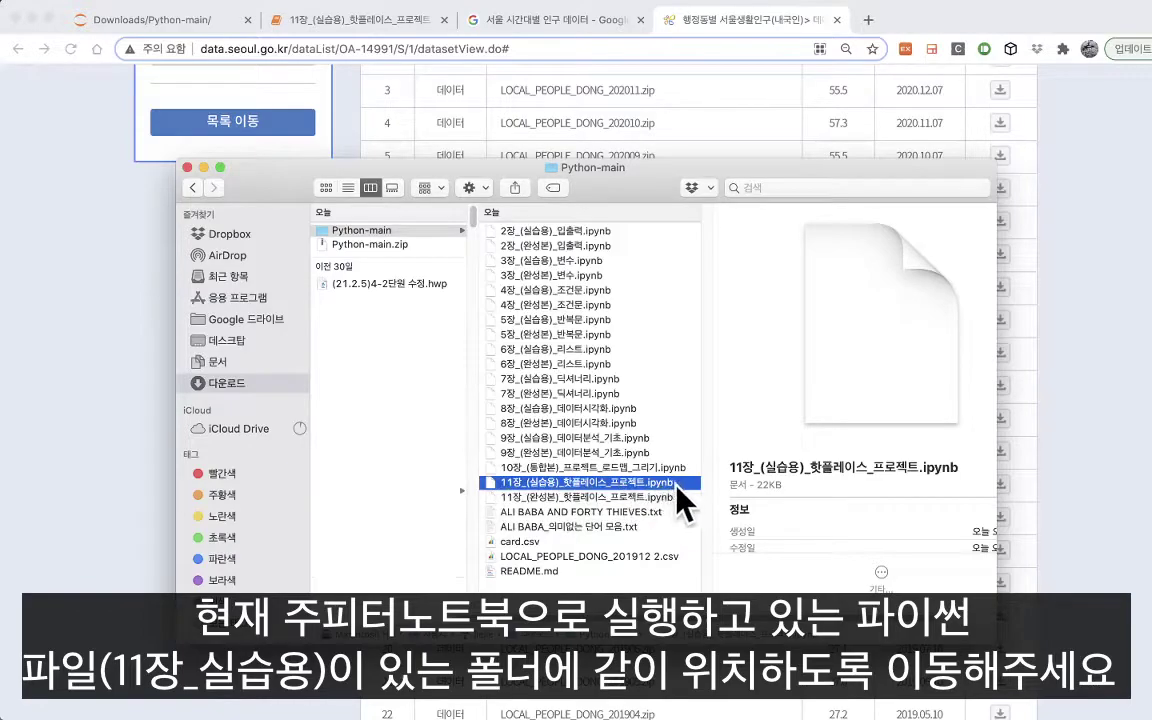
pyautogui.click(580, 556)
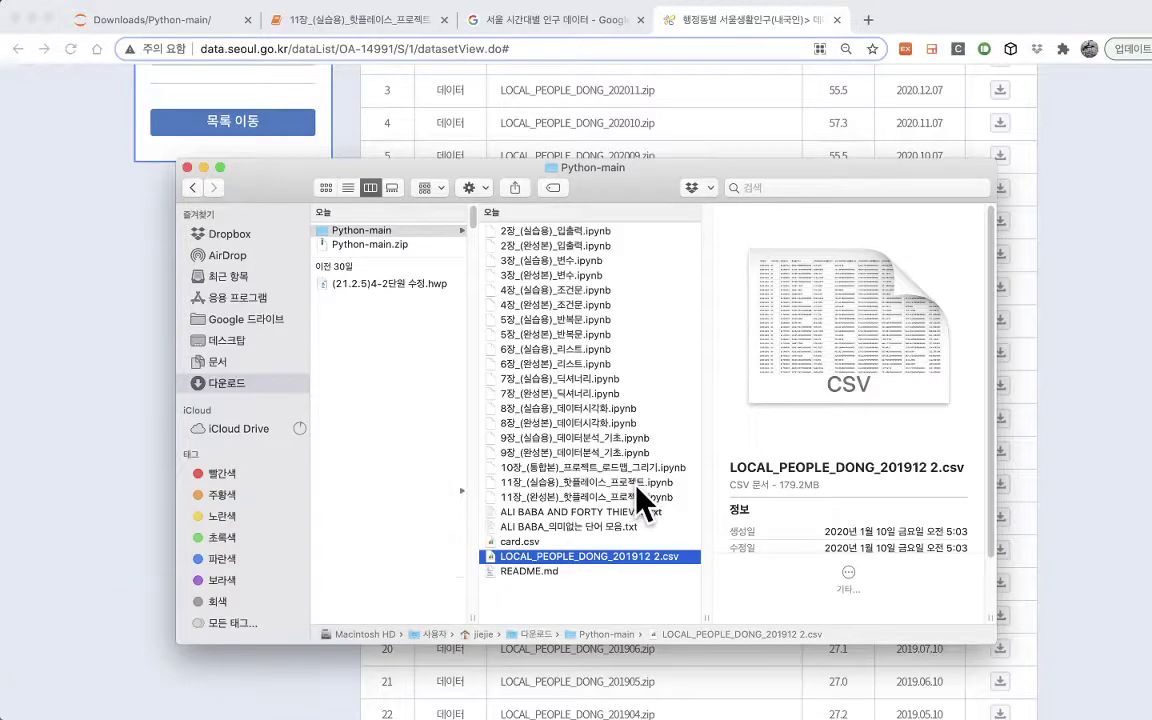
pyautogui.press('Return')
pyautogui.press('Right')
pyautogui.press('BackSpace')
pyautogui.press('BackSpace')
pyautogui.press('Return')
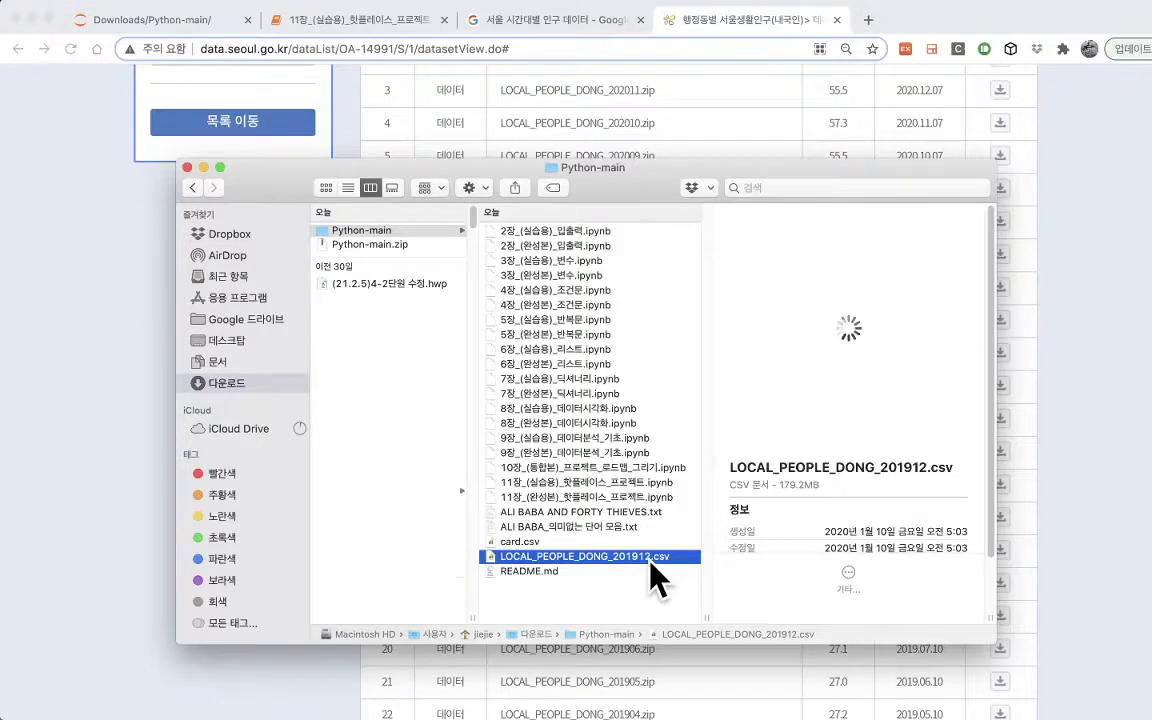
# Step: Open LOCAL_PEOPLE_DONG_201912.csv with Microsoft Excel
pyautogui.rightClick(652, 566)
pyautogui.moveTo(785, 298)
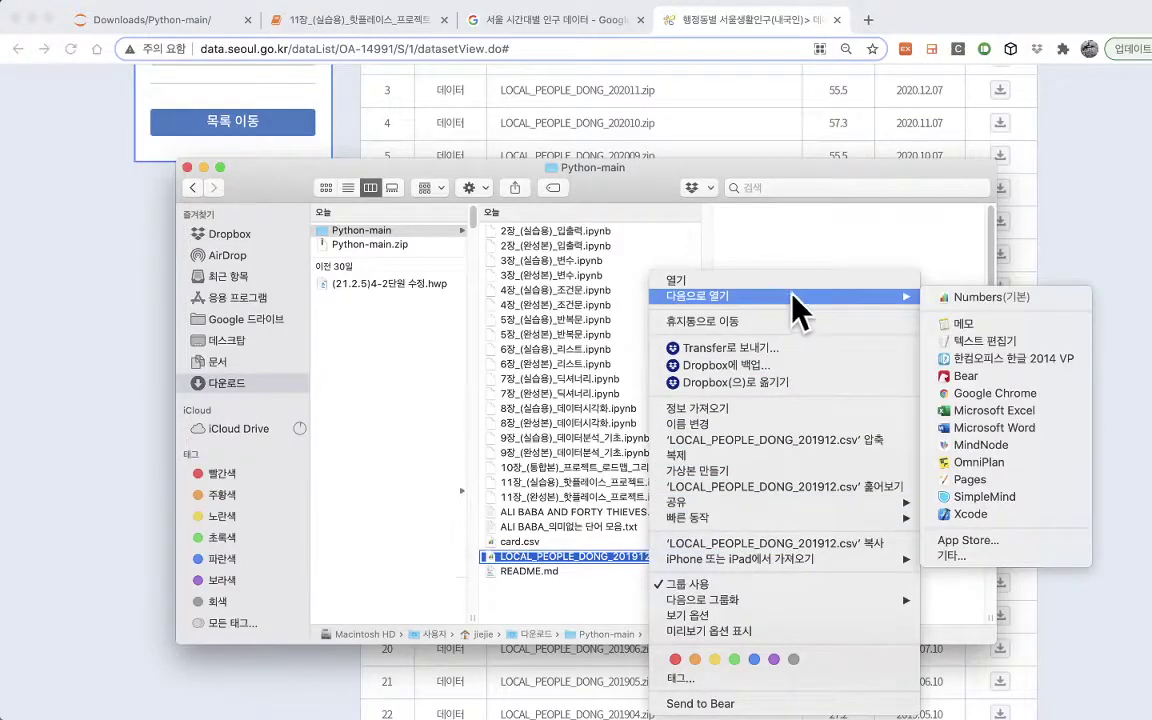
pyautogui.click(996, 414)
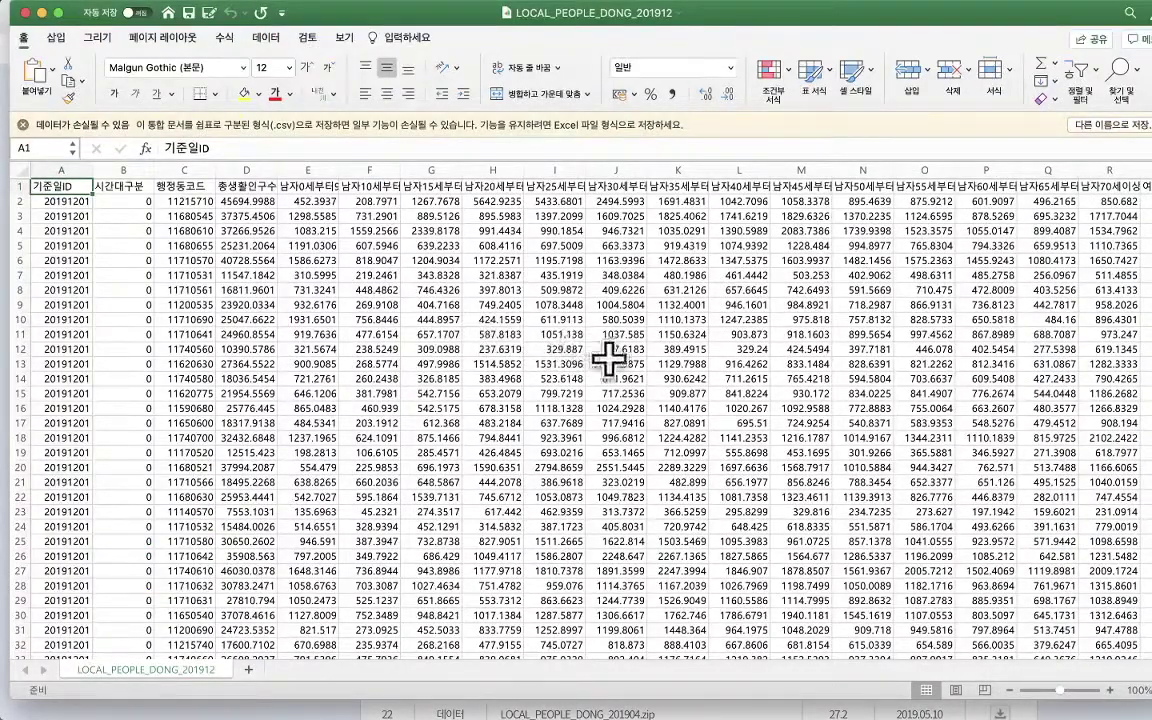
# Step: Examine how the 기준일ID and 시간대구분 values run down the rows of the population sheet
pyautogui.click(77, 196)
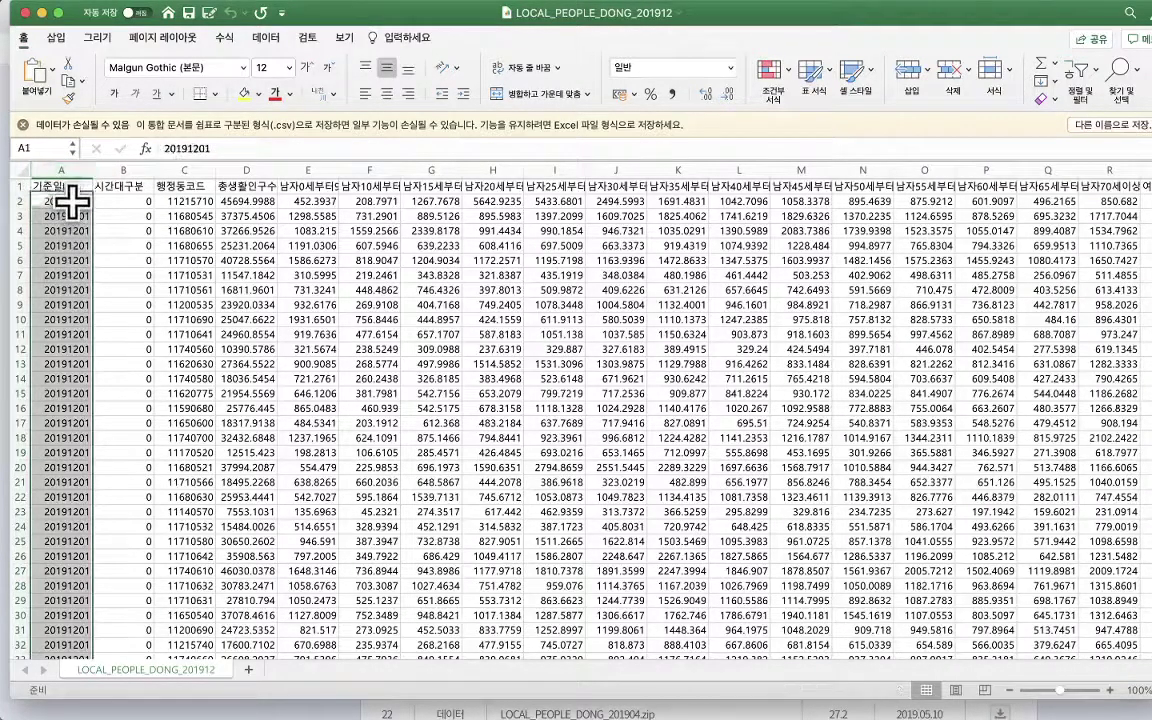
pyautogui.click(77, 200)
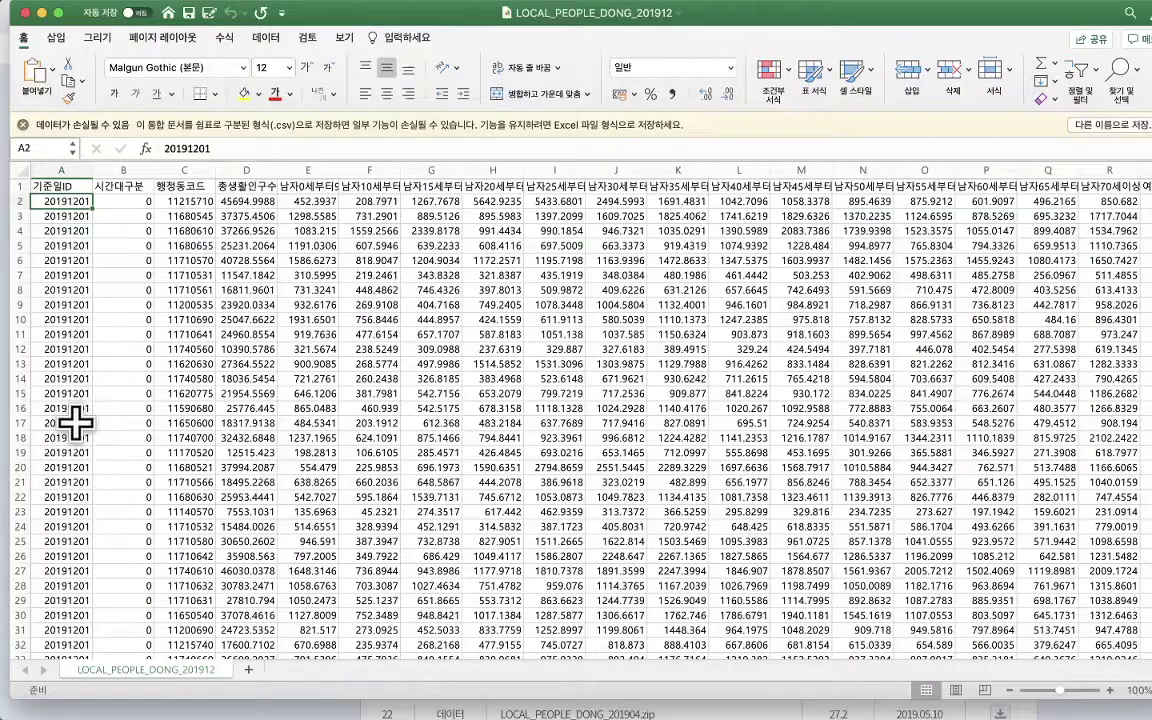
pyautogui.scroll(-15, 76, 424)
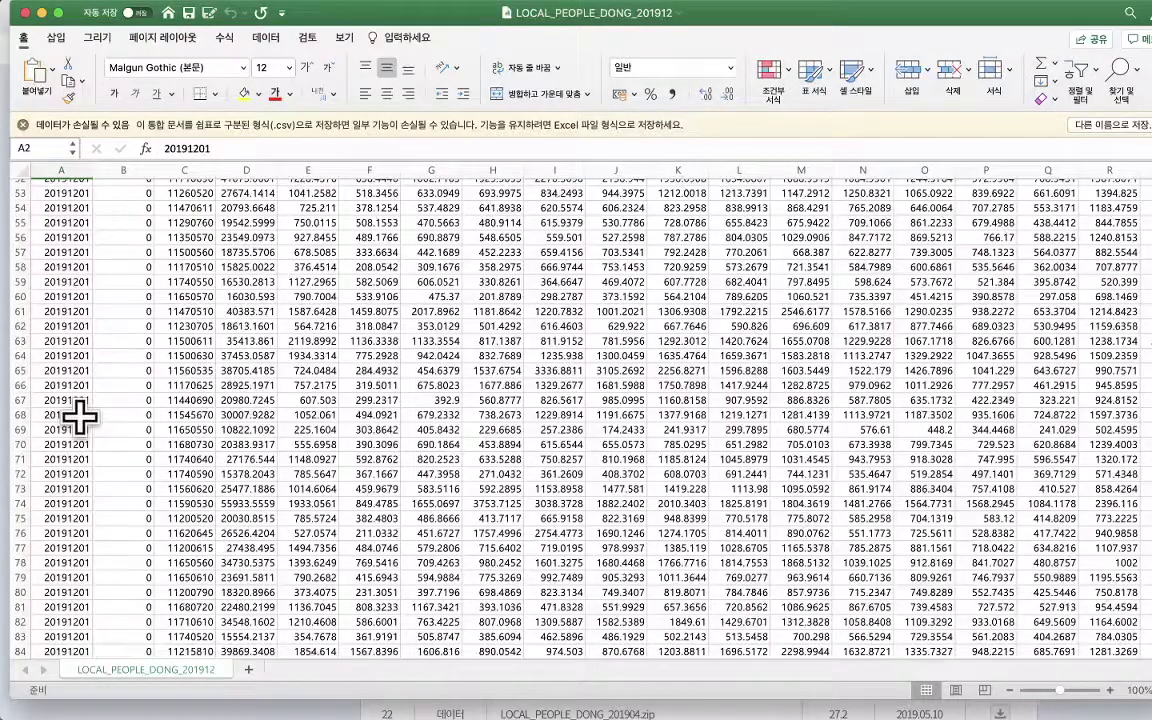
pyautogui.scroll(15, 110, 440)
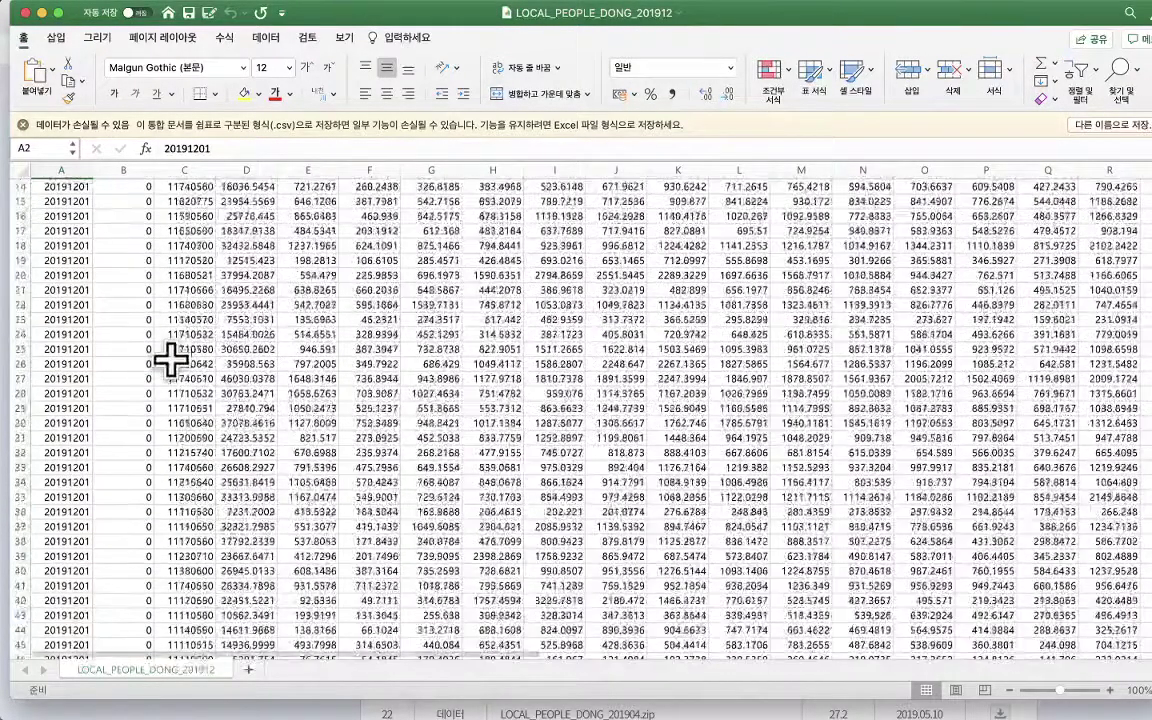
pyautogui.scroll(-20, 171, 360)
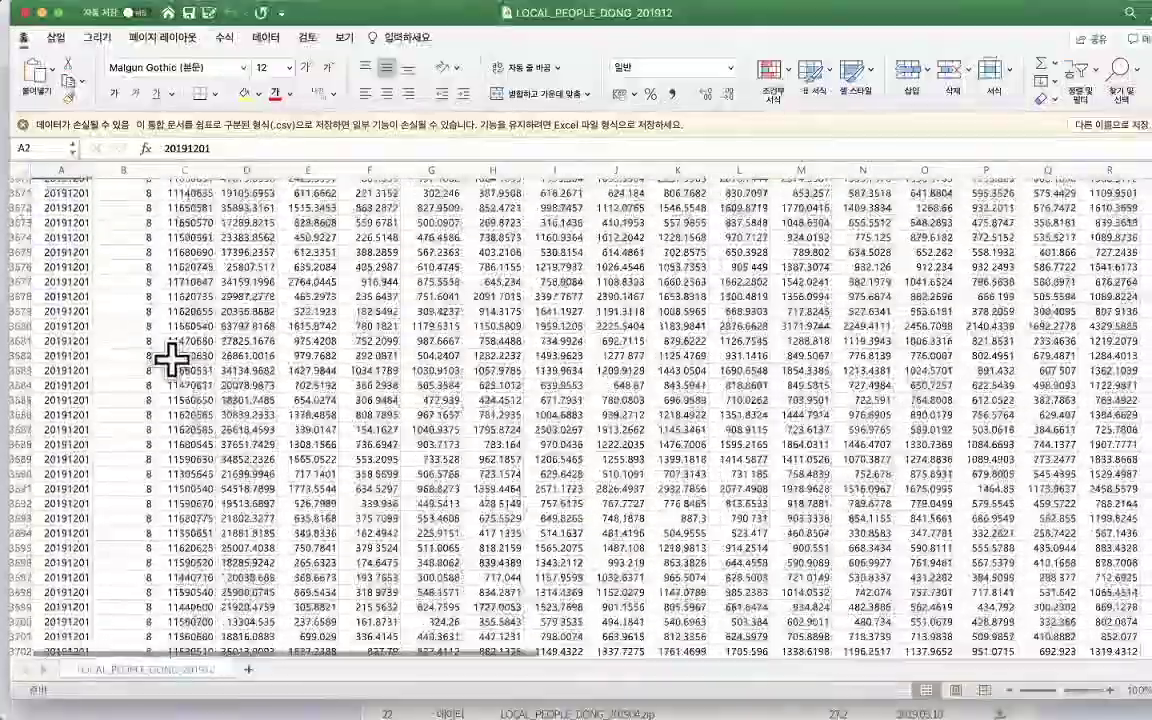
pyautogui.scroll(-20, 171, 360)
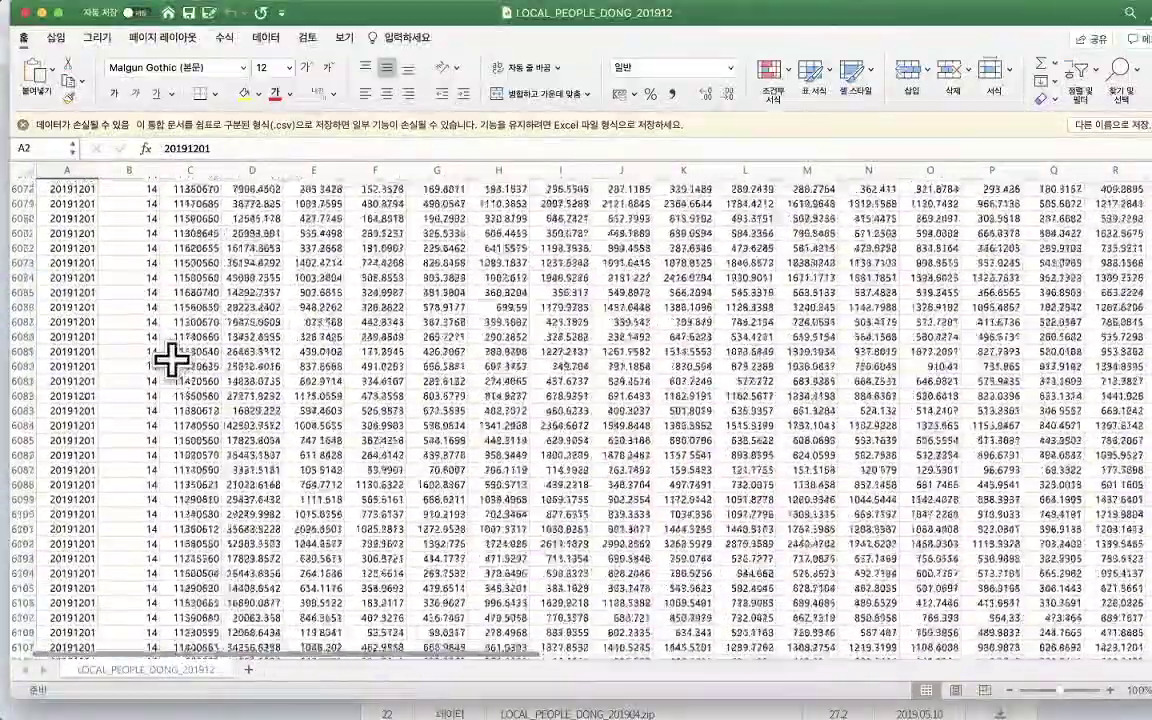
pyautogui.scroll(-20, 171, 360)
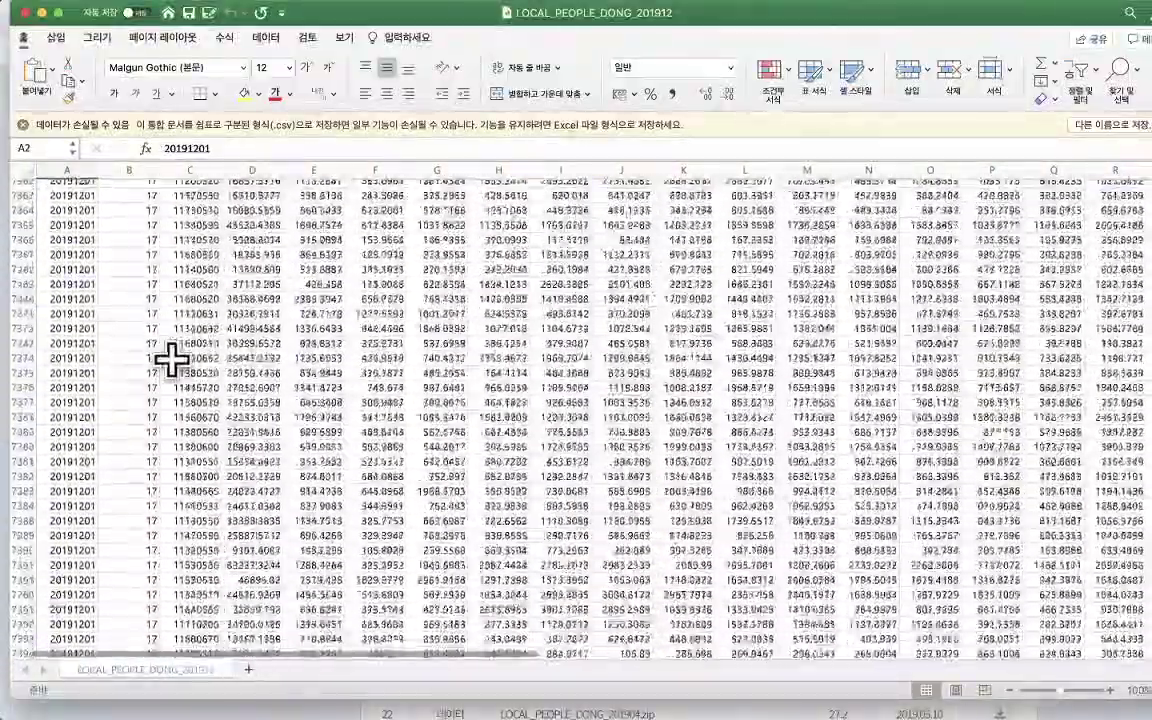
pyautogui.scroll(-9, 171, 360)
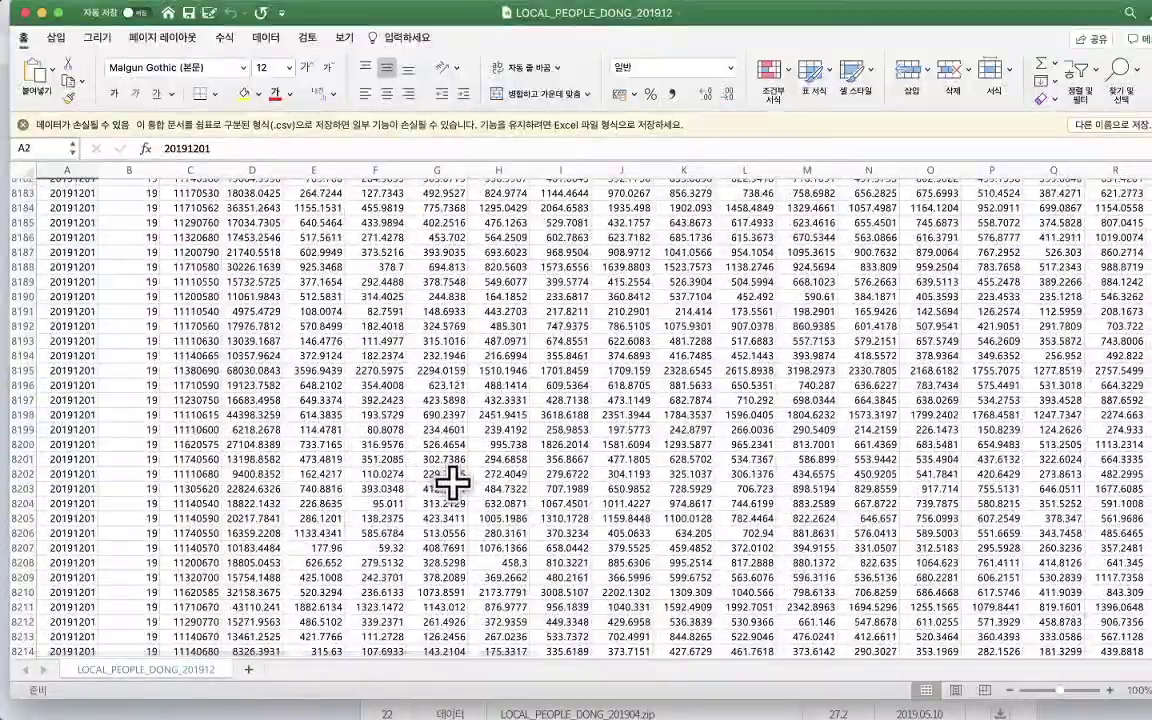
pyautogui.scroll(12, 452, 482)
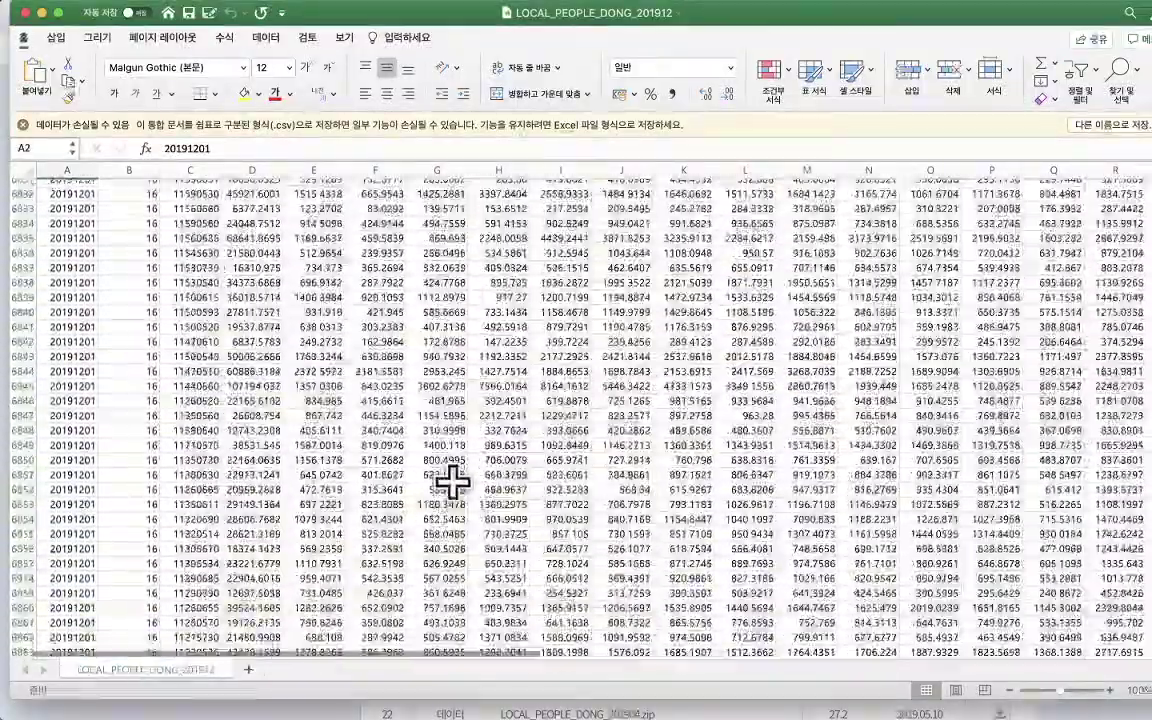
pyautogui.scroll(20, 452, 482)
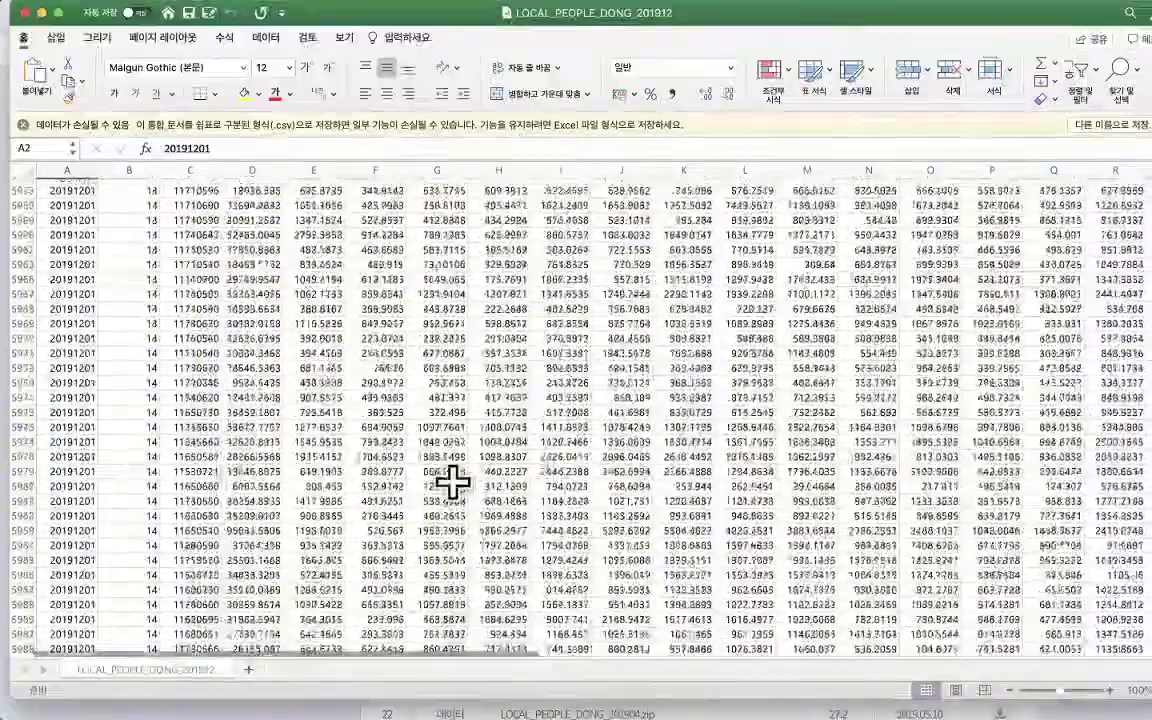
pyautogui.scroll(16, 452, 482)
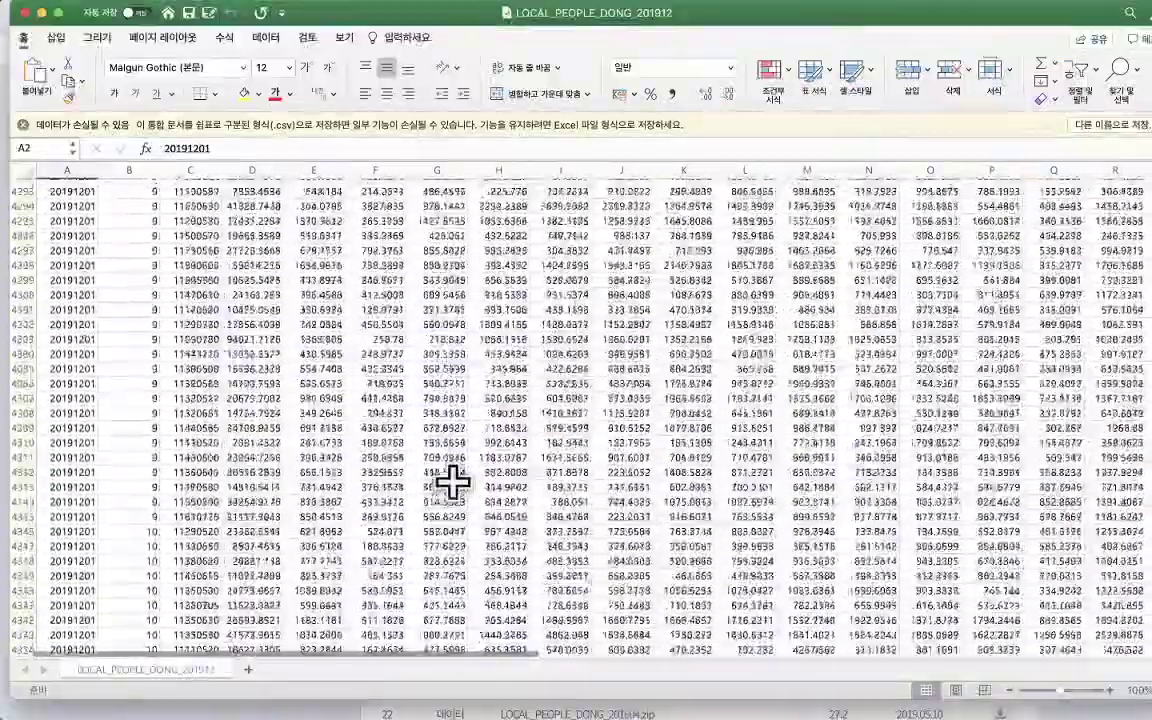
pyautogui.scroll(20, 452, 482)
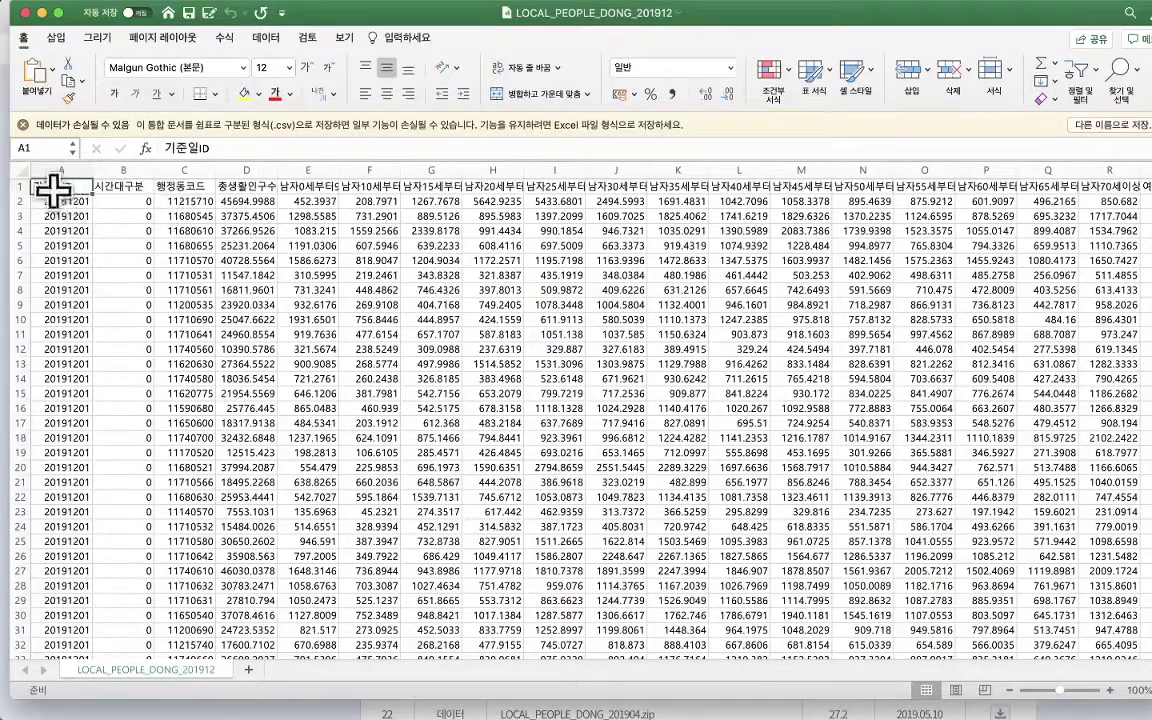
# Step: Compare the header row with the first data row and read the 총생활인구수 and male age-group headings up to ages 45–49
pyautogui.click(17, 188)
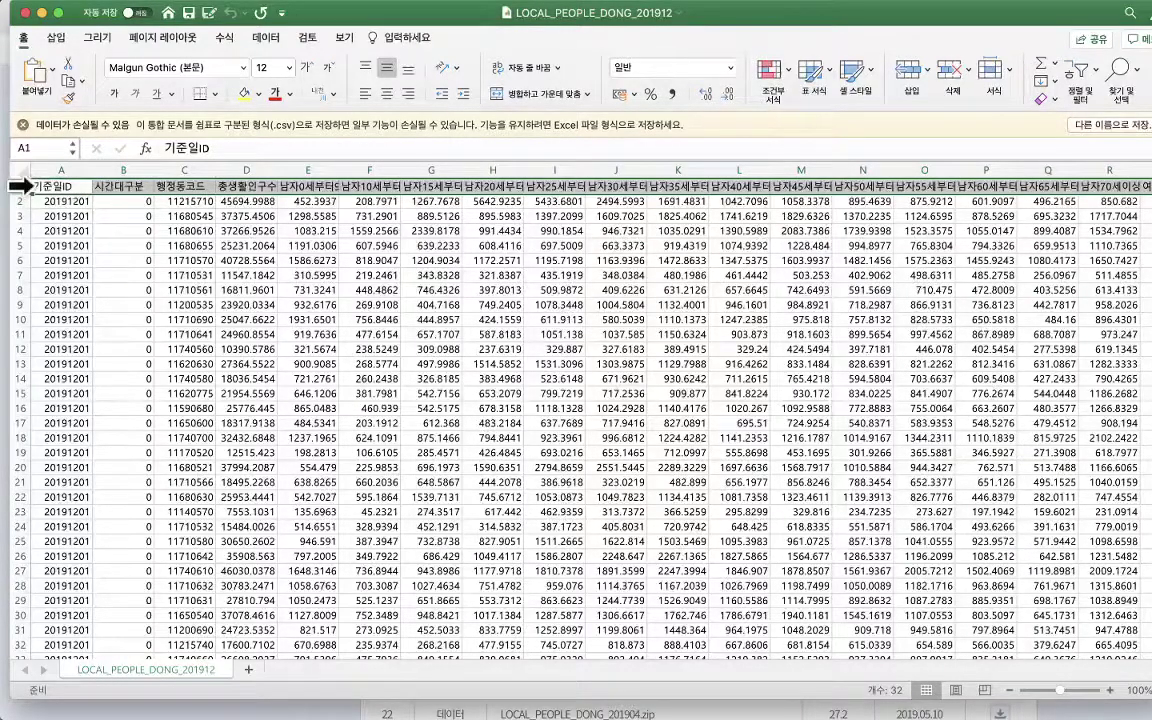
pyautogui.click(19, 202)
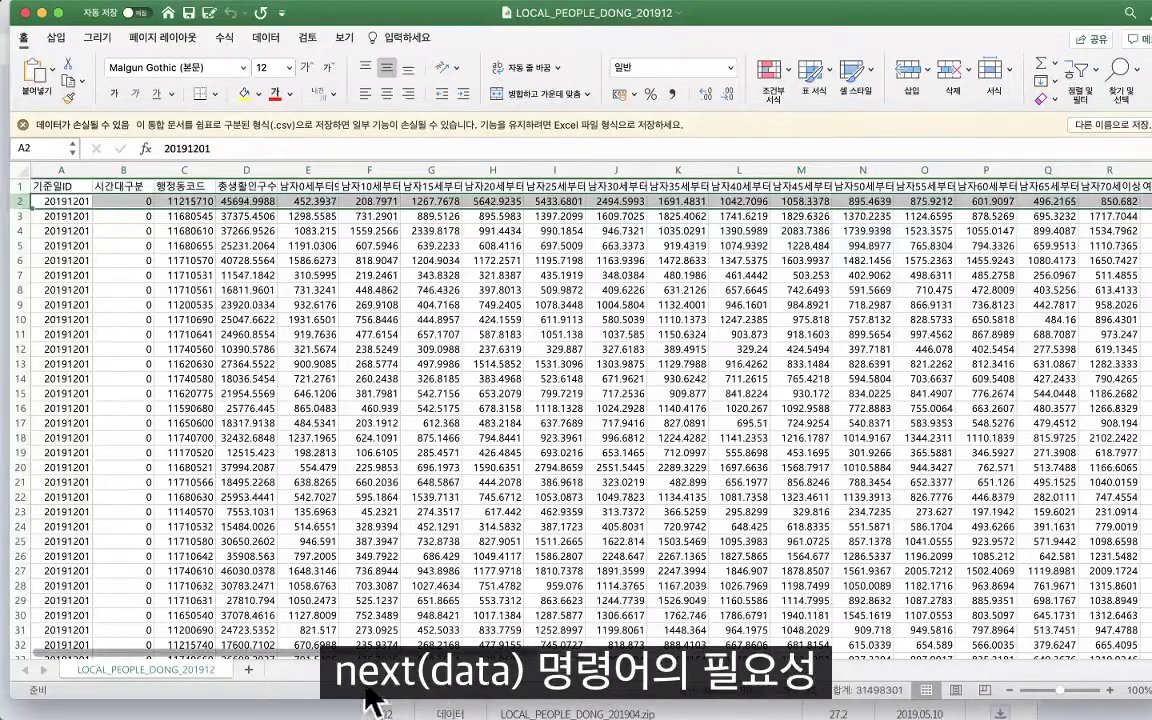
pyautogui.click(428, 186)
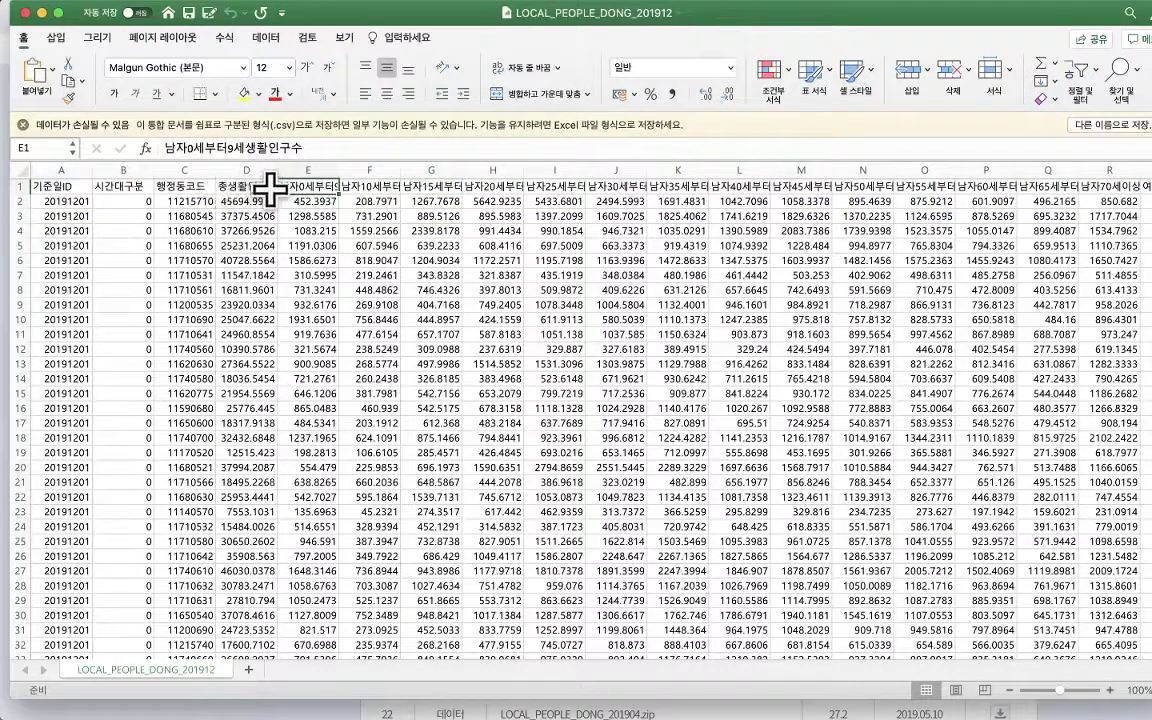
pyautogui.click(265, 187)
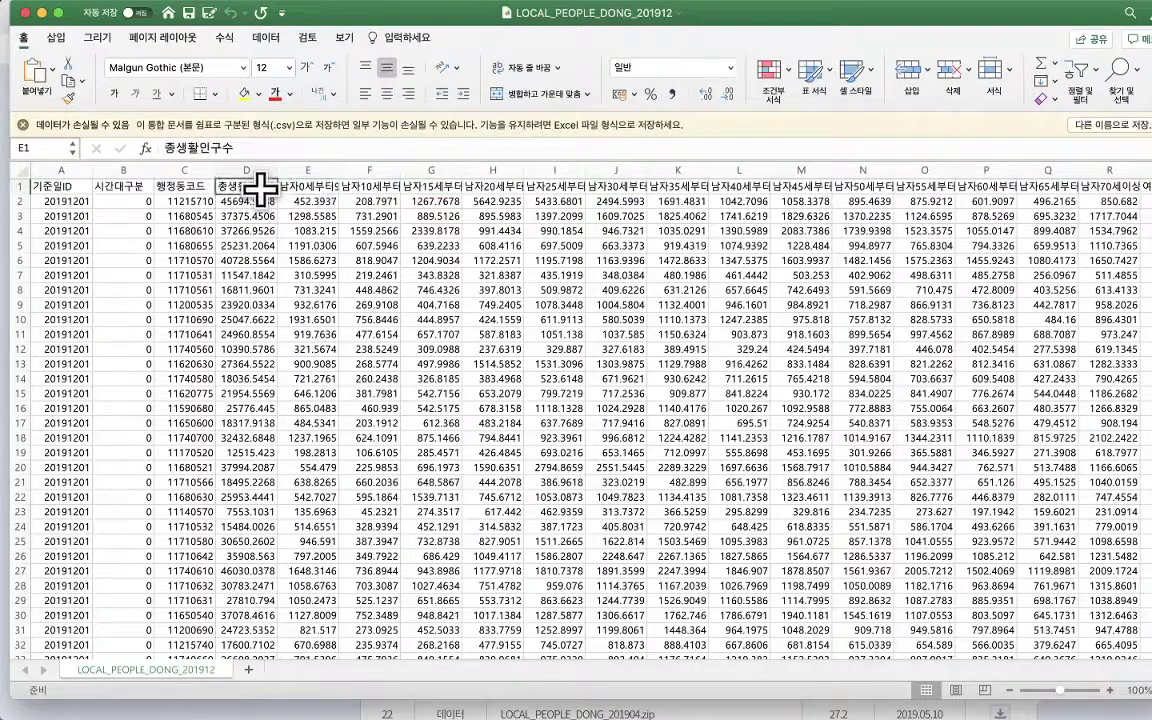
pyautogui.click(313, 187)
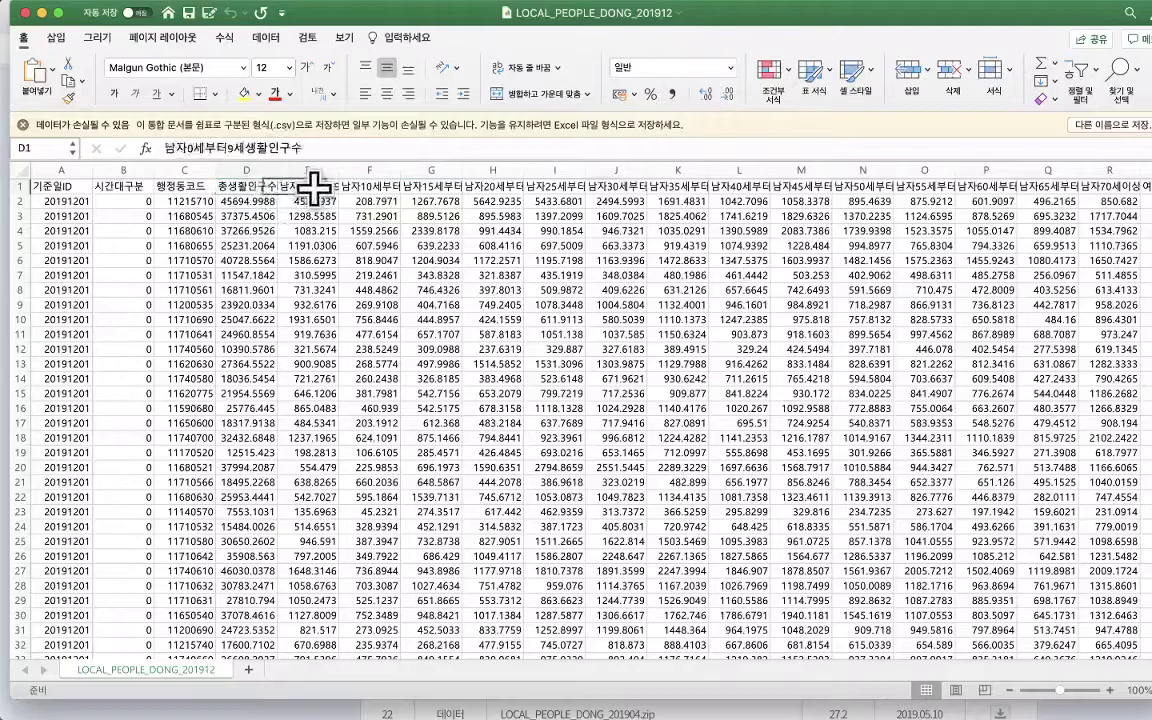
pyautogui.click(368, 187)
pyautogui.click(443, 186)
pyautogui.click(493, 186)
pyautogui.click(554, 186)
pyautogui.click(616, 186)
pyautogui.click(670, 186)
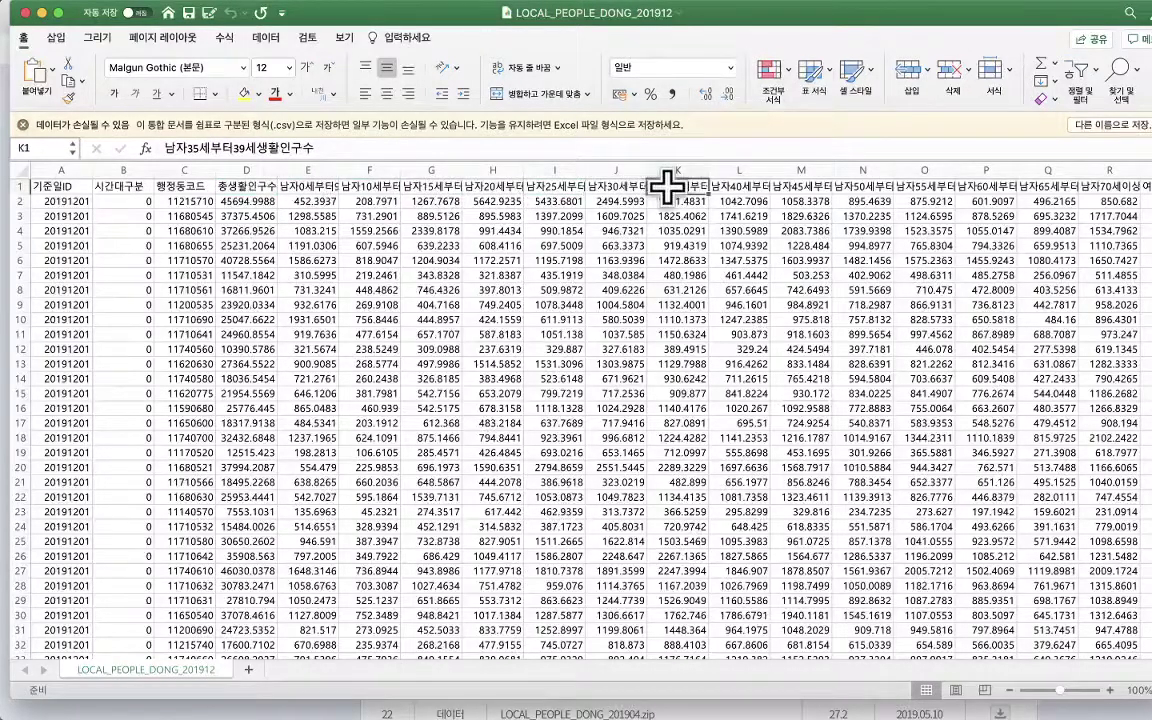
pyautogui.click(739, 186)
pyautogui.click(815, 187)
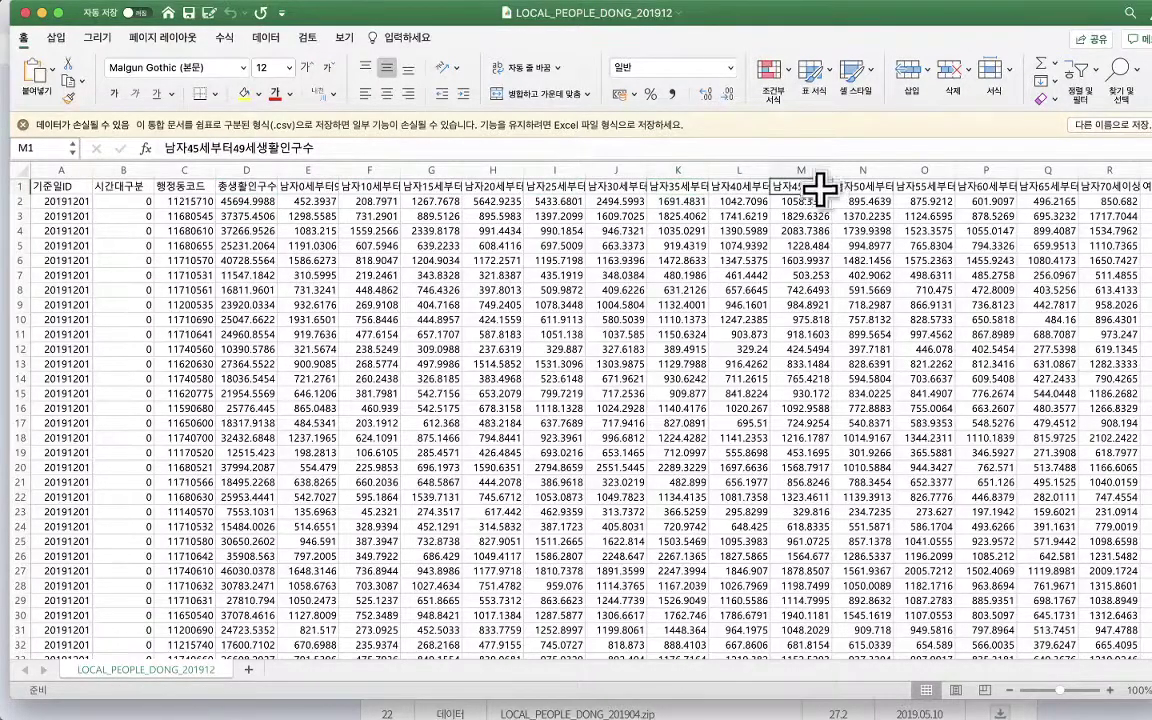
# Step: Review the column order from 총생활인구수 through the male age groups to the female age groups ending at 70 and over
pyautogui.click(245, 186)
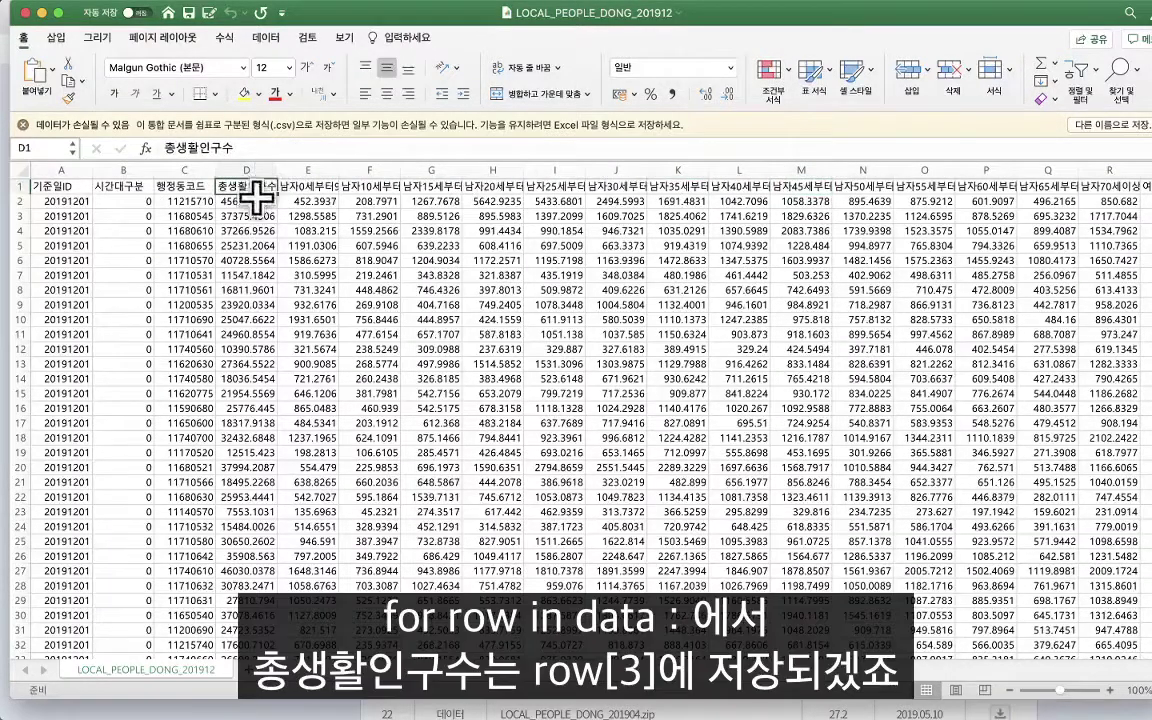
pyautogui.click(310, 187)
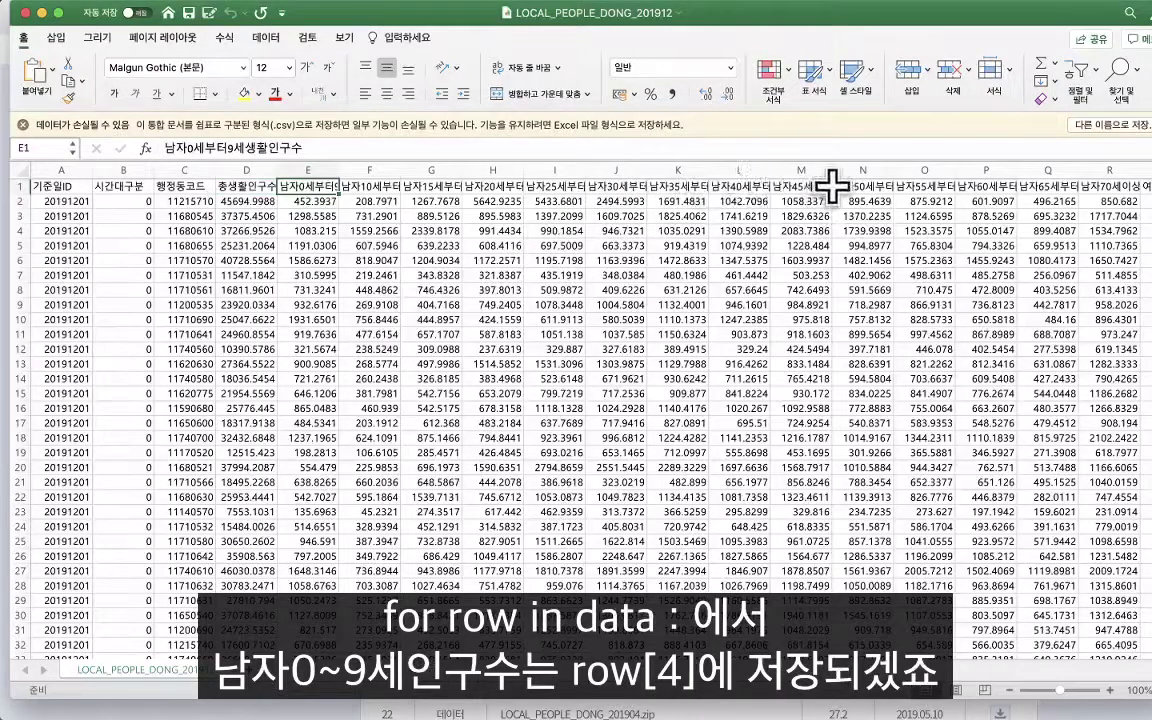
pyautogui.click(985, 186)
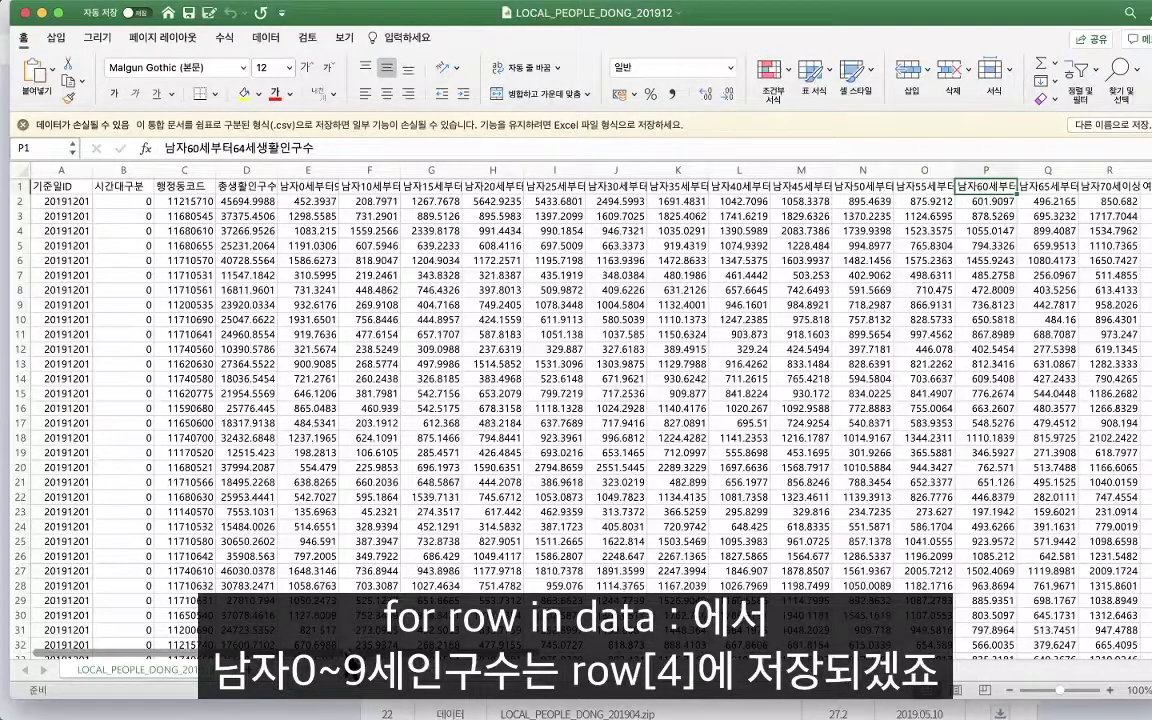
pyautogui.moveTo(405, 652); pyautogui.dragTo(699, 686)
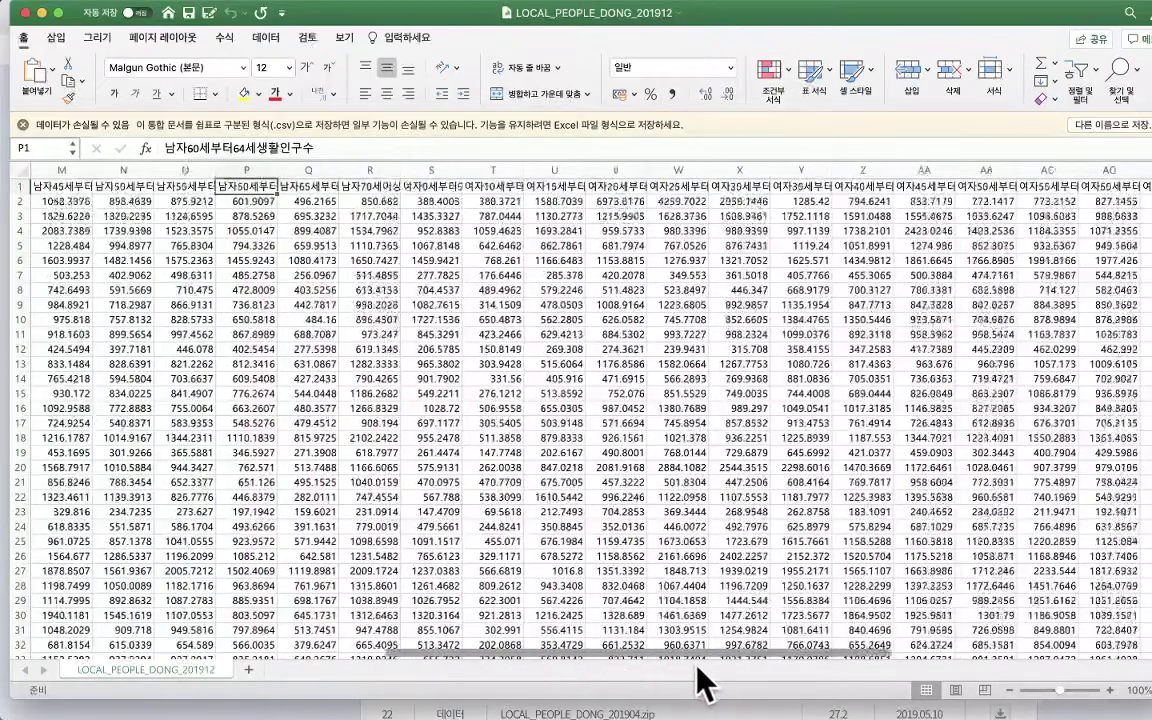
pyautogui.click(425, 186)
pyautogui.hscroll(-2, 764, 676)
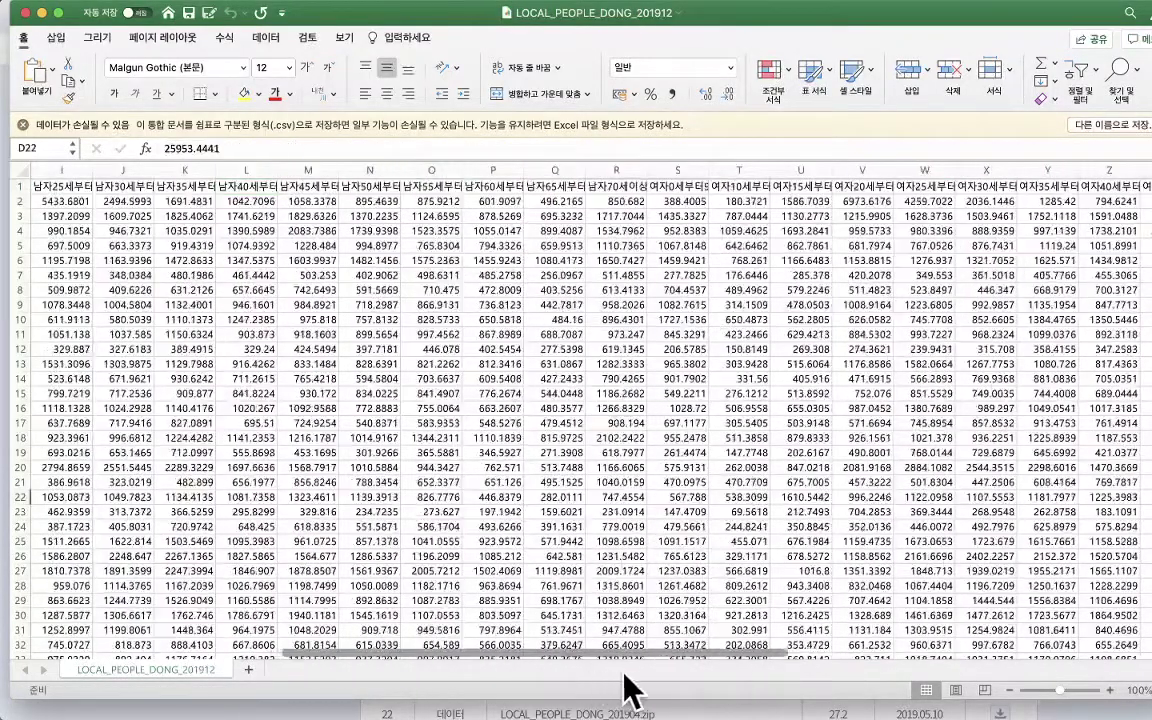
pyautogui.hscroll(4, 676, 690)
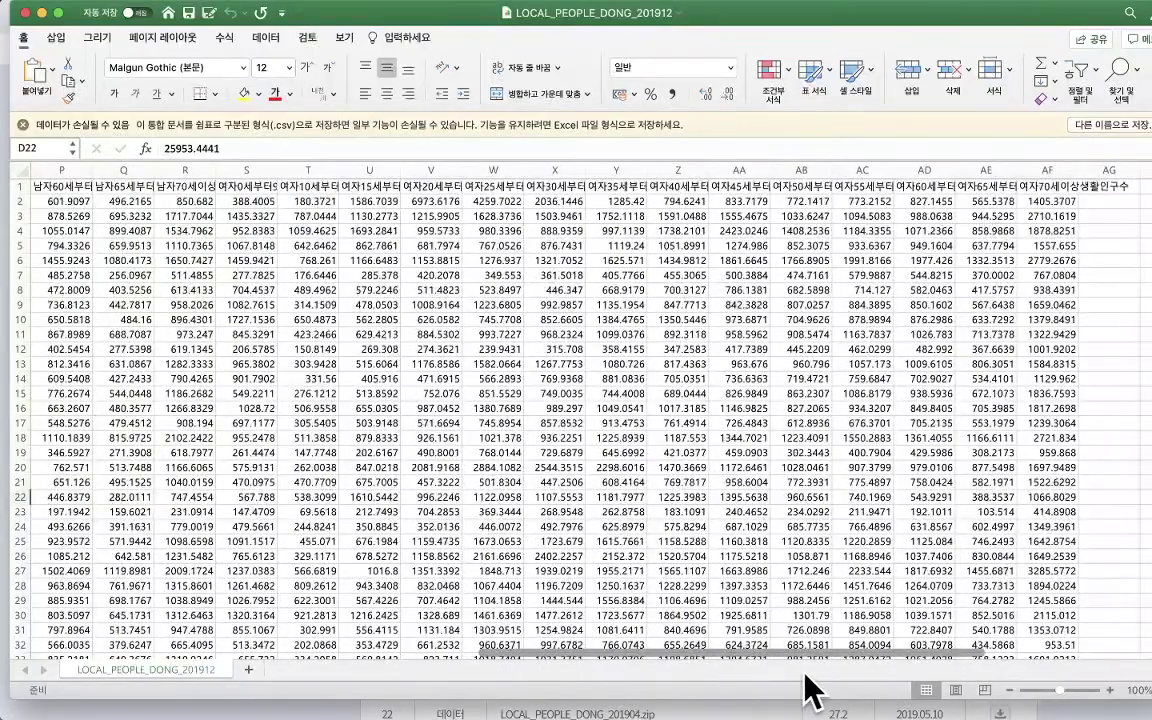
# Step: Return to the first columns and inspect the 행정동코드 column
pyautogui.hscroll(-15, 290, 400)
pyautogui.click(246, 556)
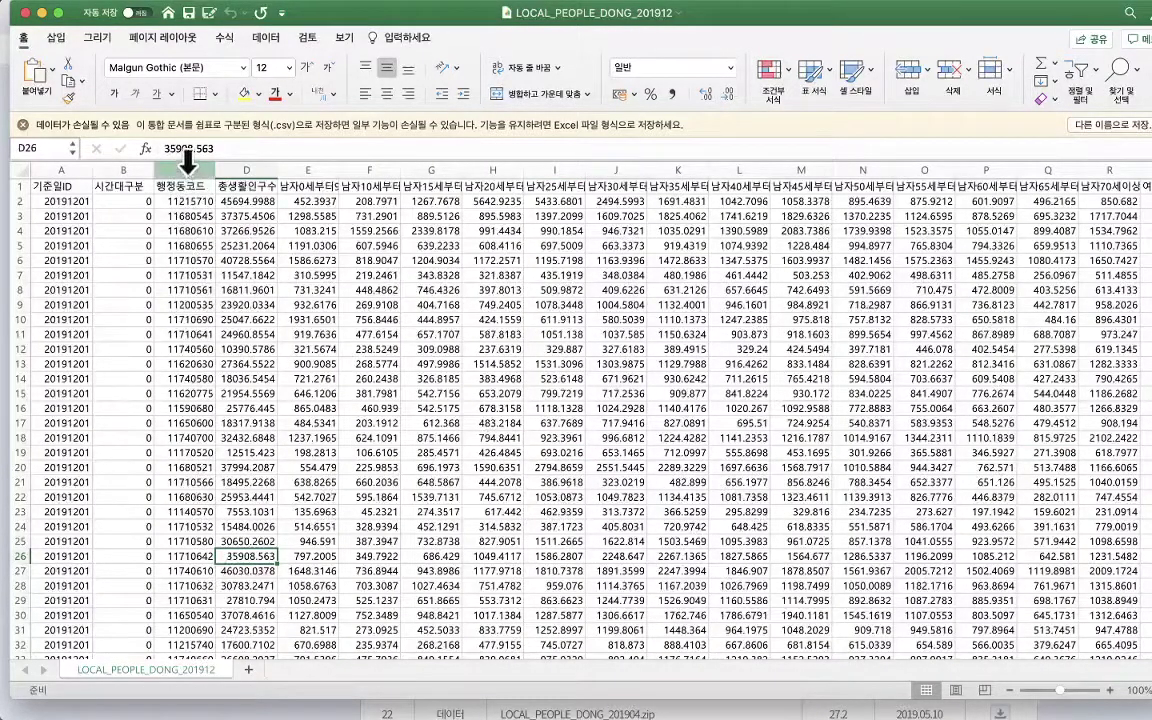
pyautogui.click(184, 171)
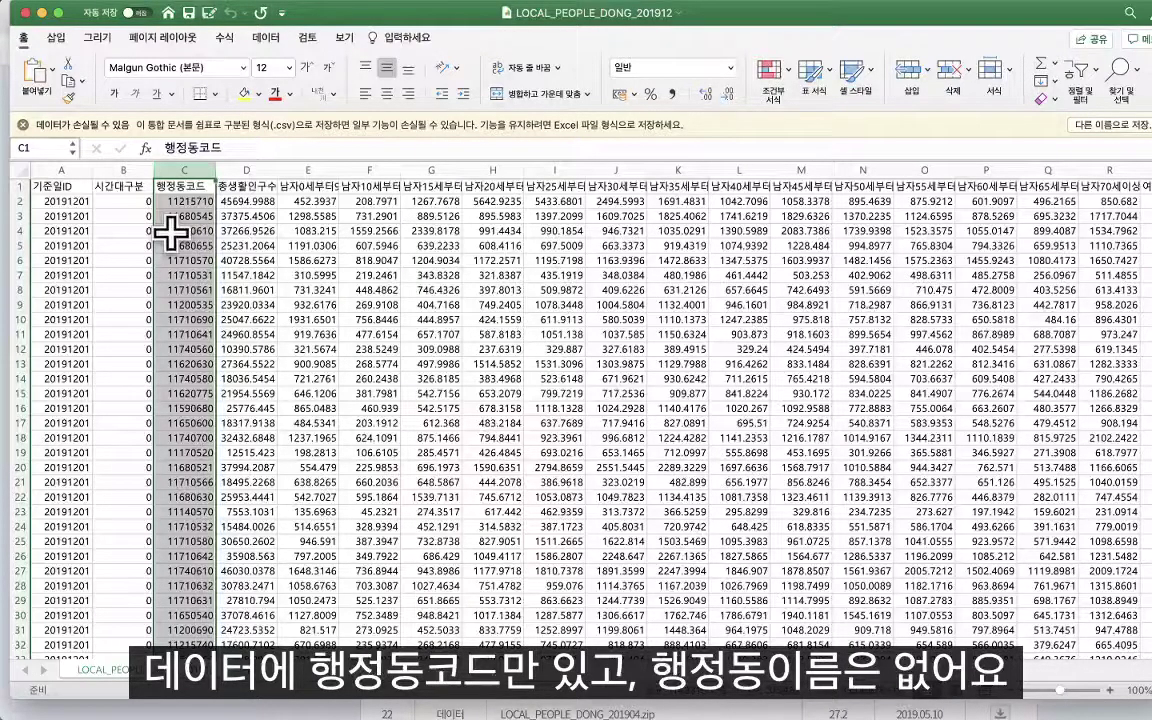
pyautogui.press('Down')
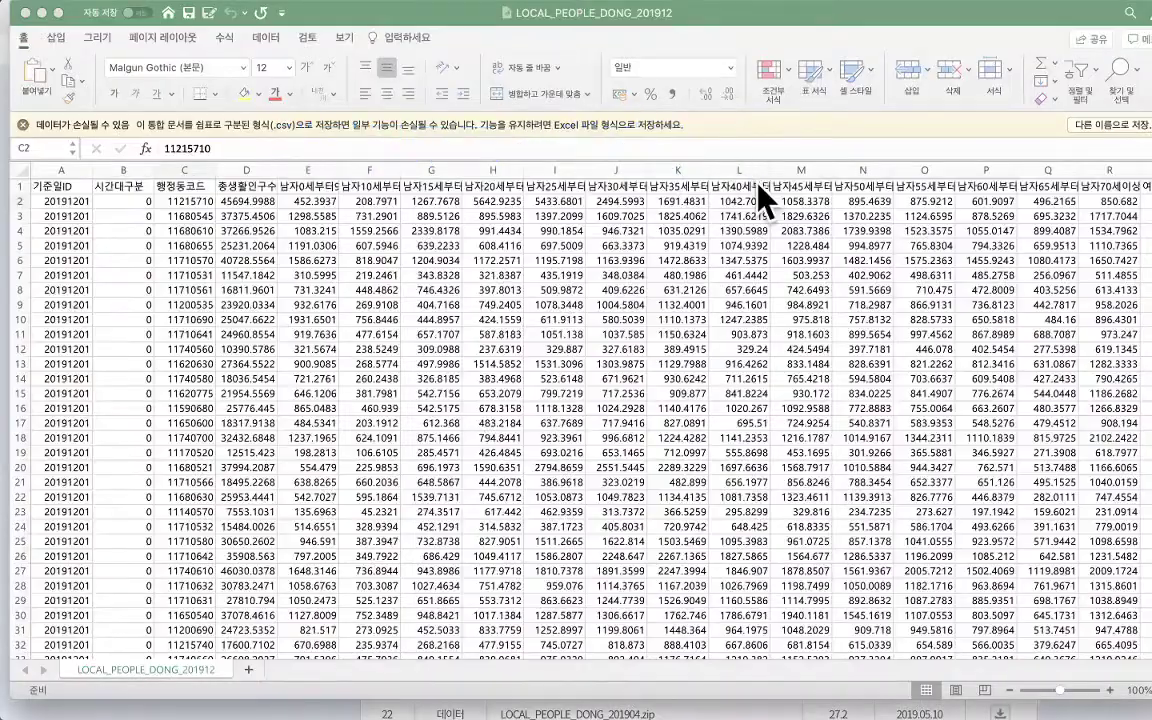
# Step: Switch to the browser, return to the 서울 생활인구 overview page and download the 행정구역 코드정보 file
pyautogui.press('super+Tab')
pyautogui.scroll(10, 278, 391)
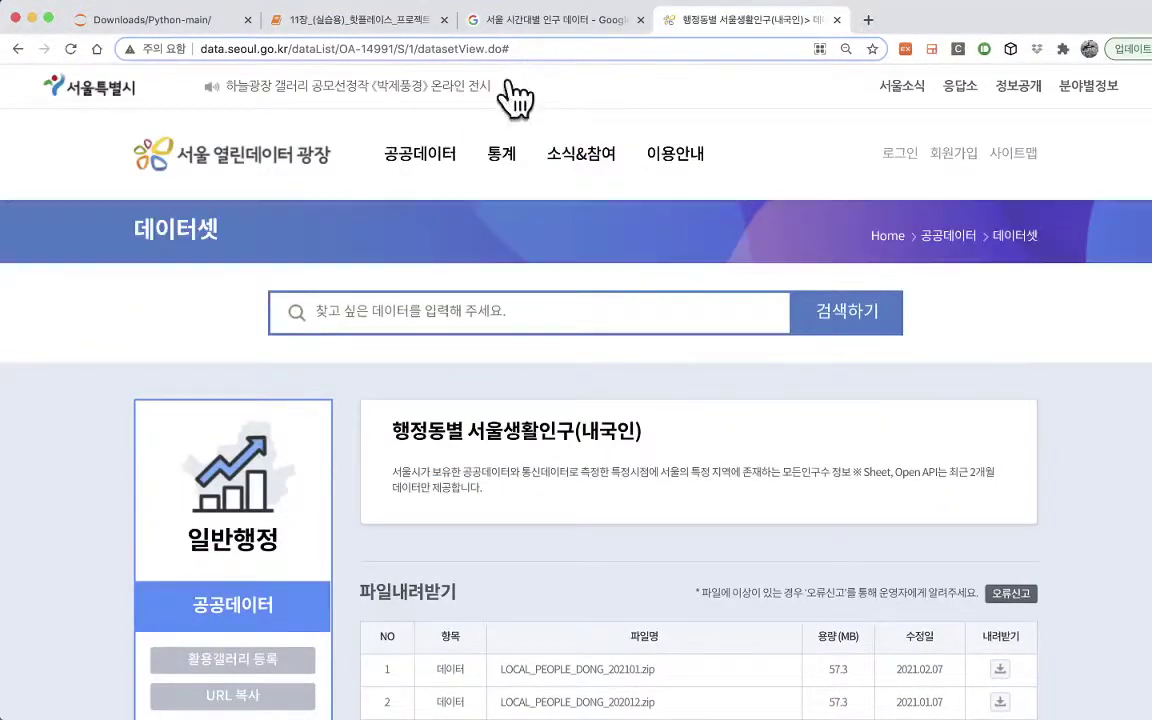
pyautogui.click(19, 50)
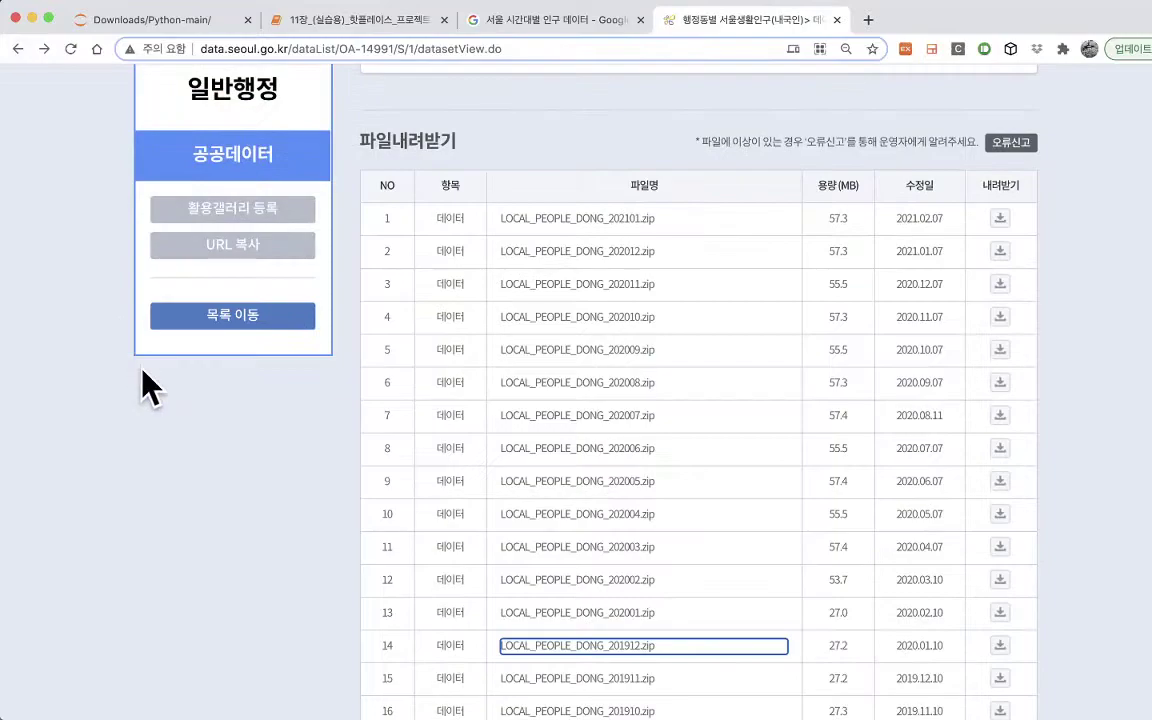
pyautogui.click(18, 49)
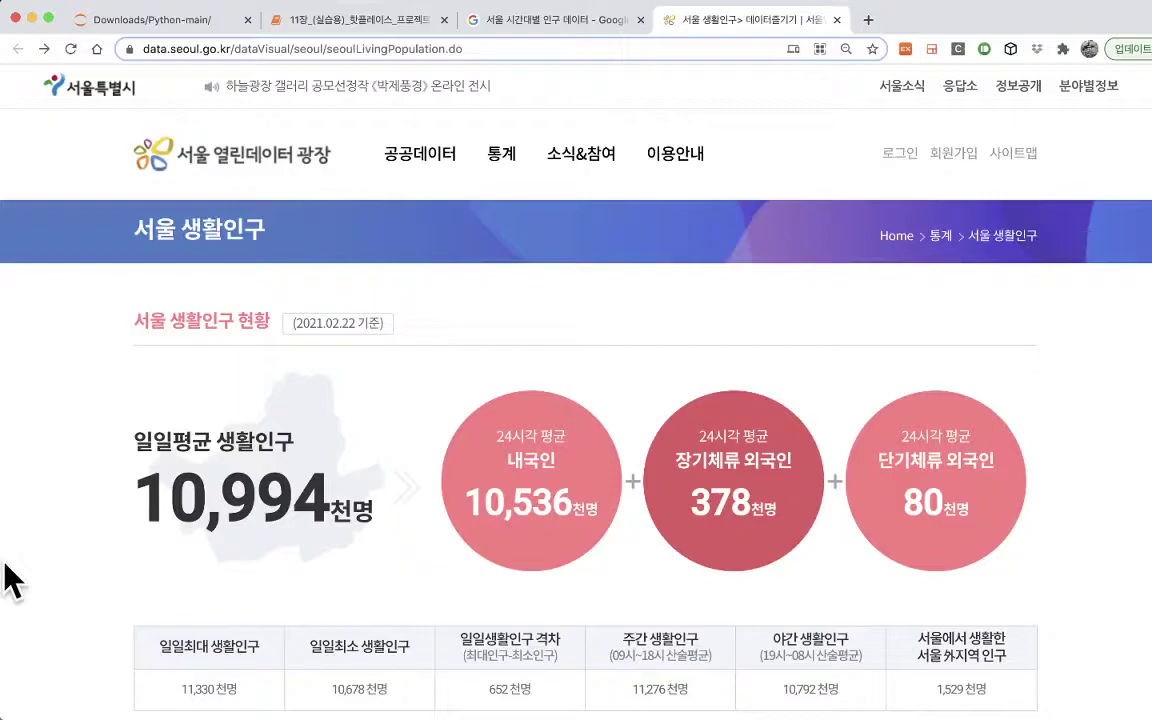
pyautogui.scroll(-8, 44, 565)
pyautogui.scroll(-5, 50, 568)
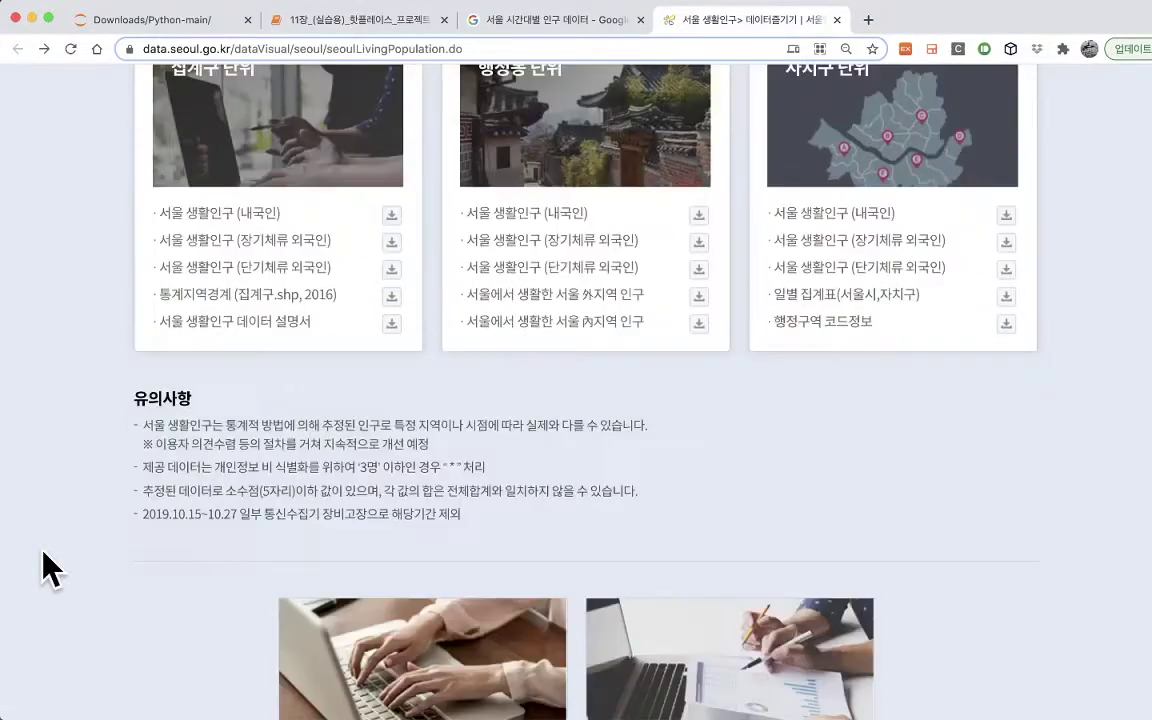
pyautogui.click(849, 326)
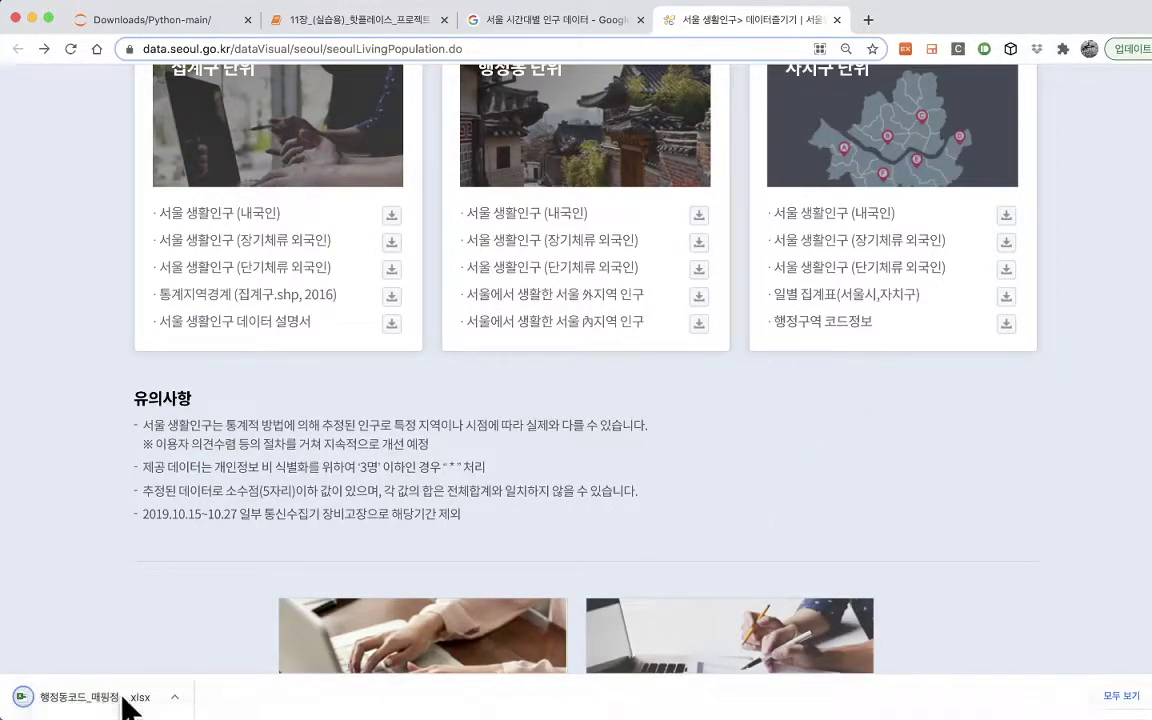
# Step: Open the downloaded 행정동코드 mapping workbook, look over its 유입지코드 sheet and bring up the 행정동코드 sheet
pyautogui.click(100, 697)
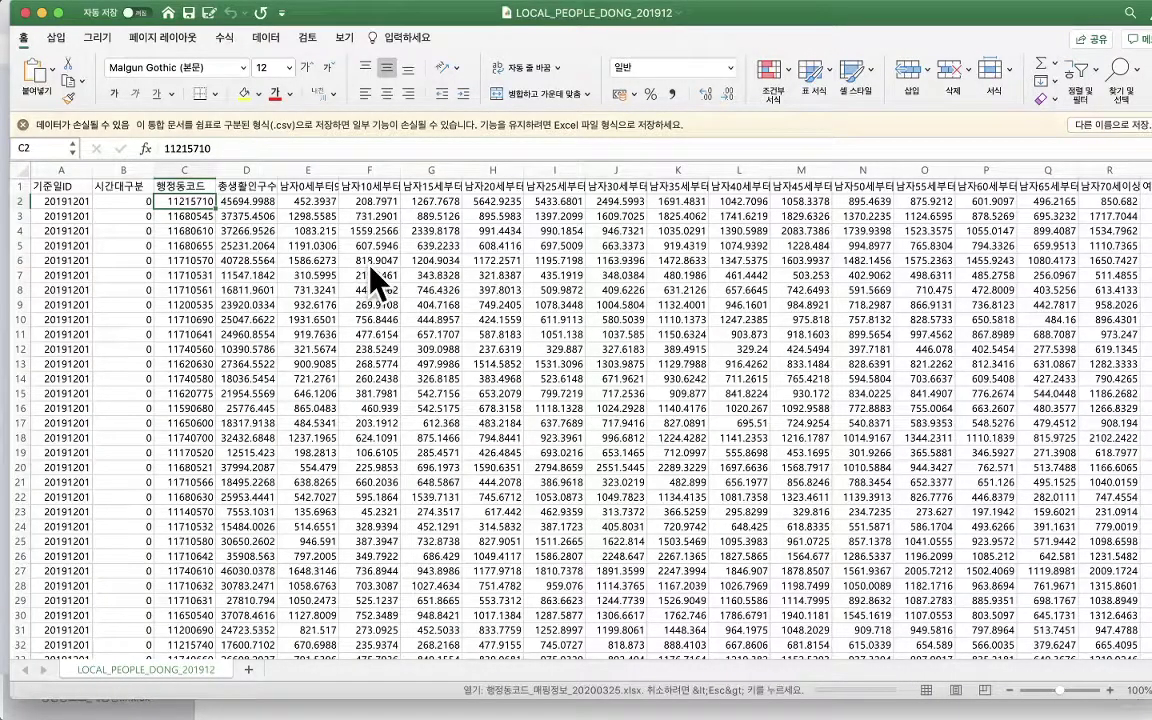
pyautogui.scroll(5, 373, 347)
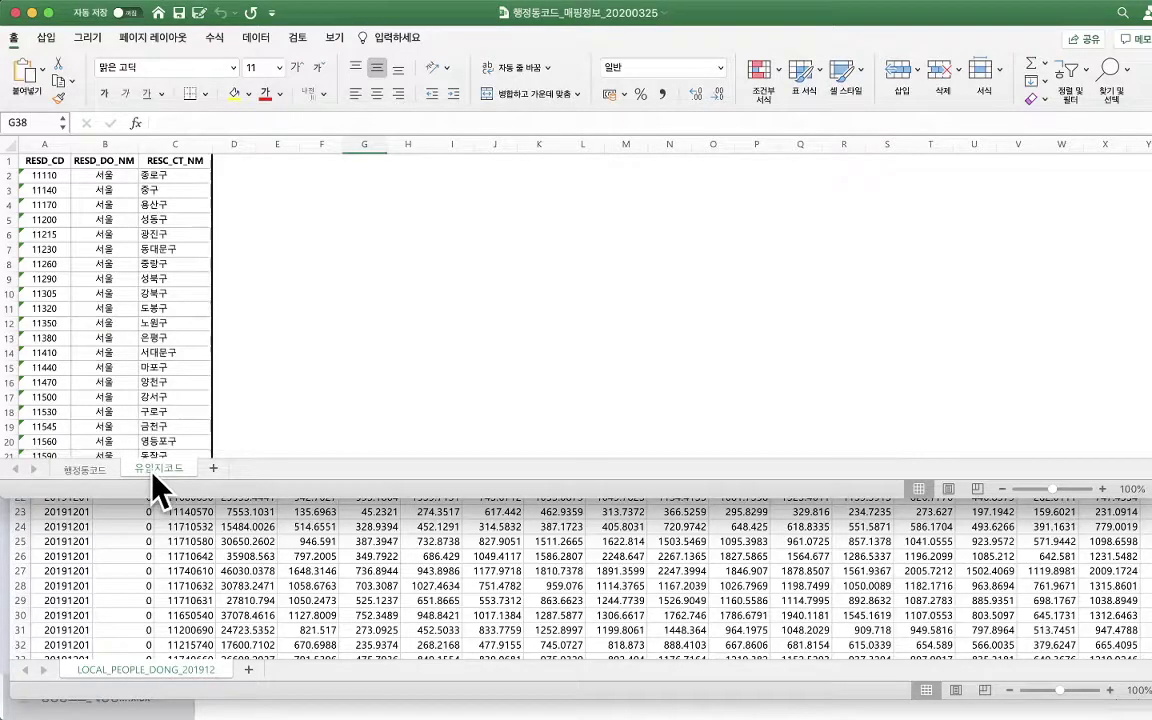
pyautogui.click(41, 191)
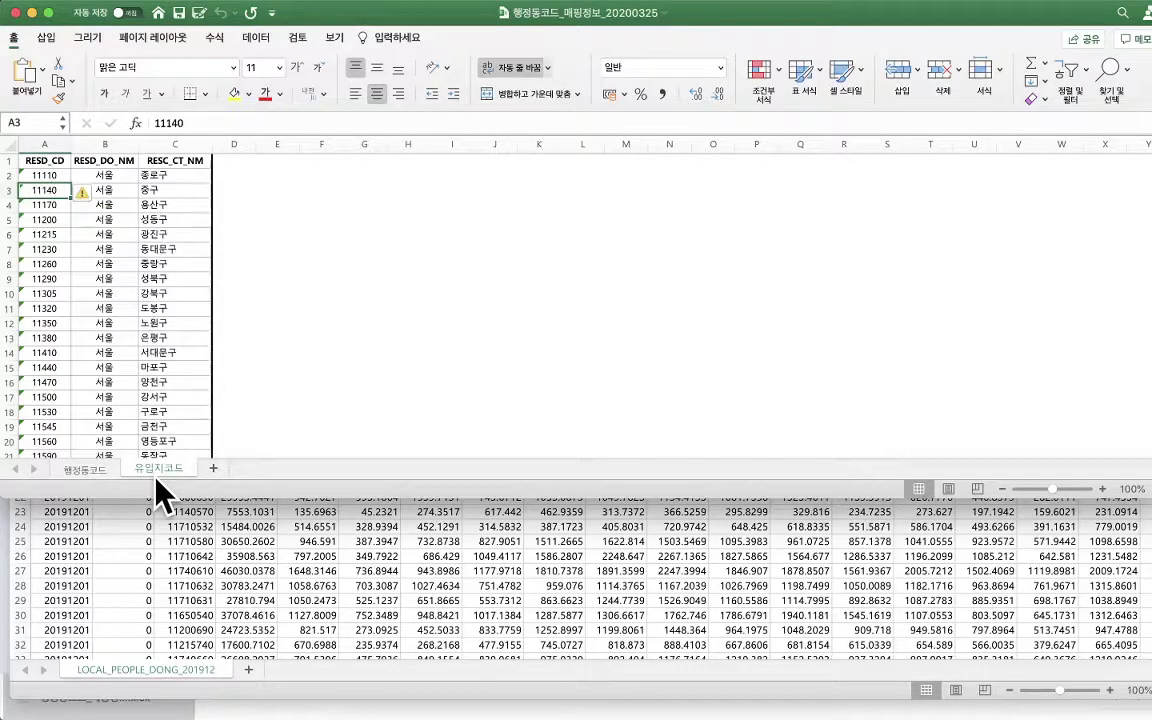
pyautogui.click(85, 476)
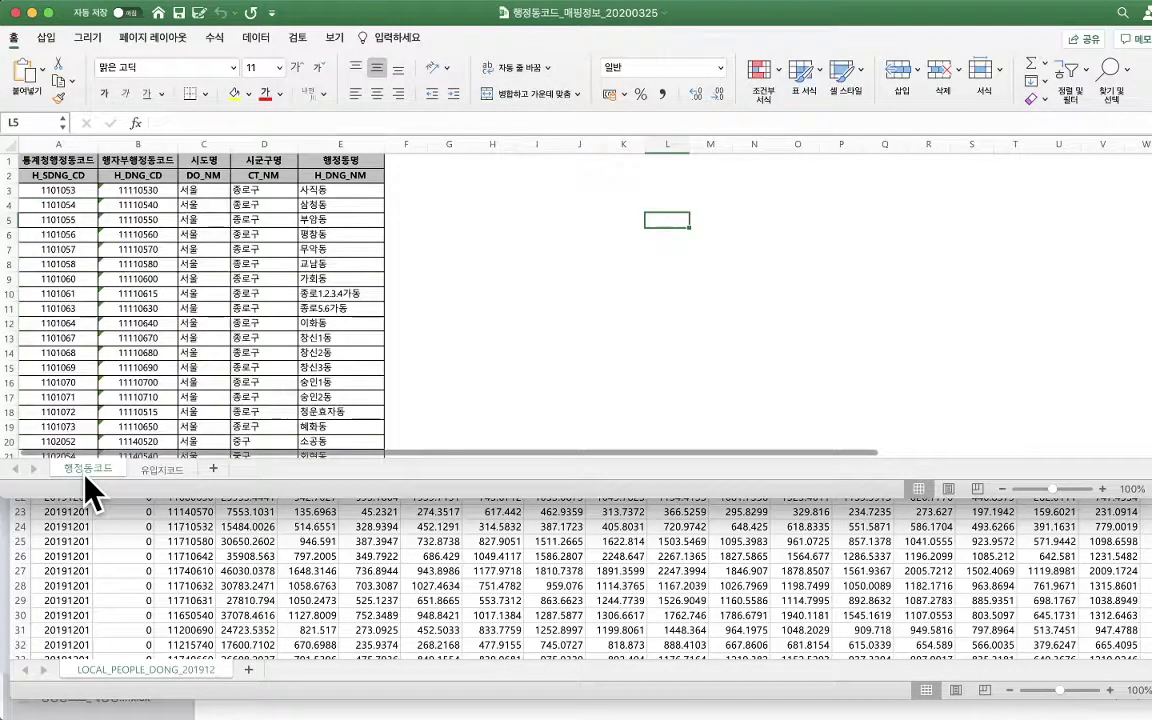
pyautogui.click(101, 318)
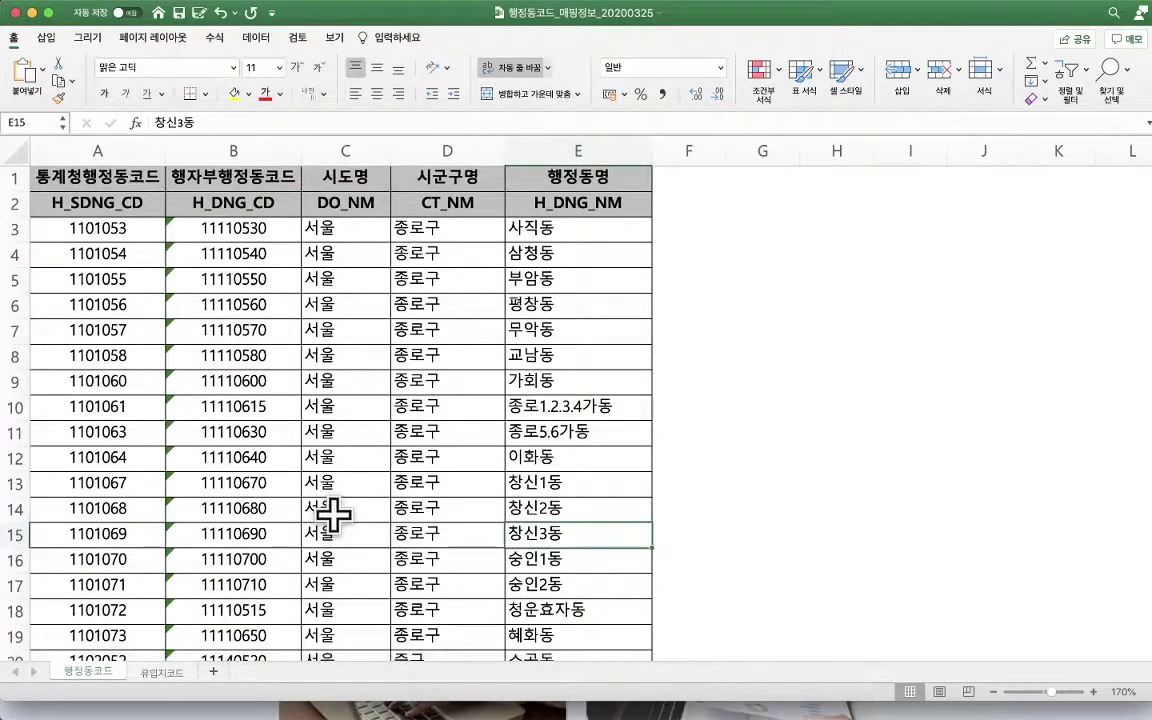
# Step: Mark the 통계청행정동코드 and 행자부행정동코드 headings with underlines and note the digit count of each column's codes
pyautogui.press('b')
pyautogui.click(610, 405)
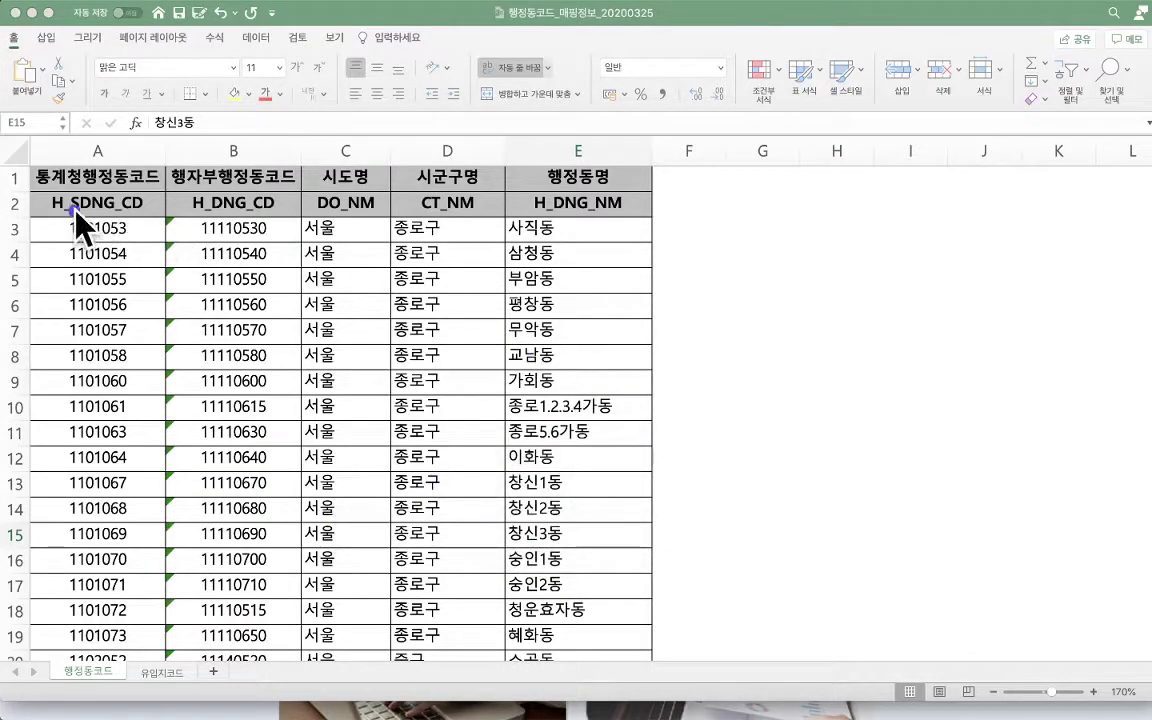
pyautogui.moveTo(50, 194); pyautogui.dragTo(282, 194)
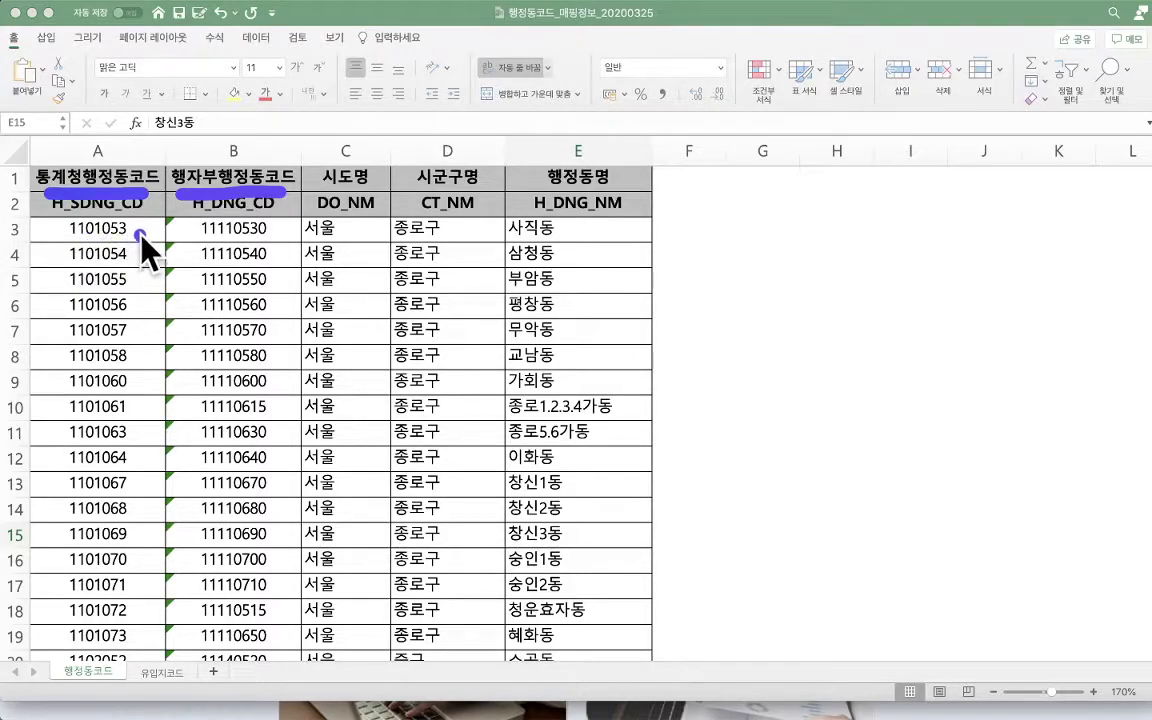
pyautogui.moveTo(143, 233)
pyautogui.mouseDown()
pyautogui.moveTo(146, 250)
pyautogui.moveTo(168, 238)
pyautogui.moveTo(160, 285)
pyautogui.mouseUp()
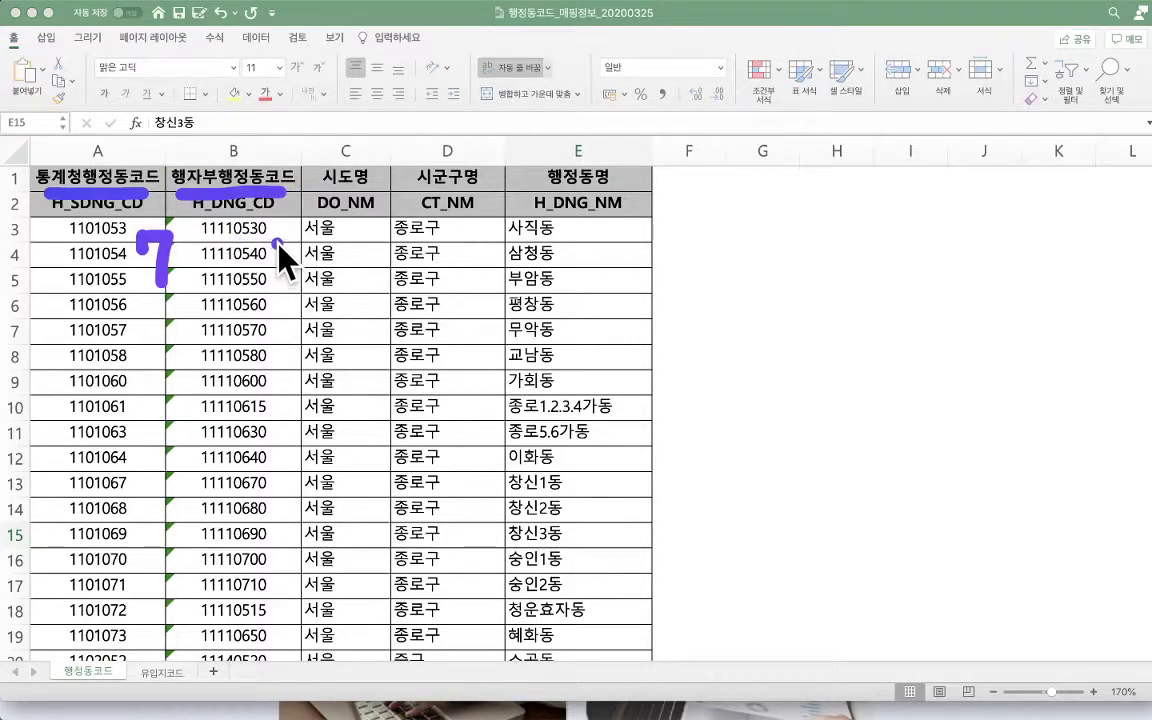
pyautogui.moveTo(274, 242)
pyautogui.mouseDown()
pyautogui.moveTo(281, 283)
pyautogui.moveTo(308, 236)
pyautogui.mouseUp()
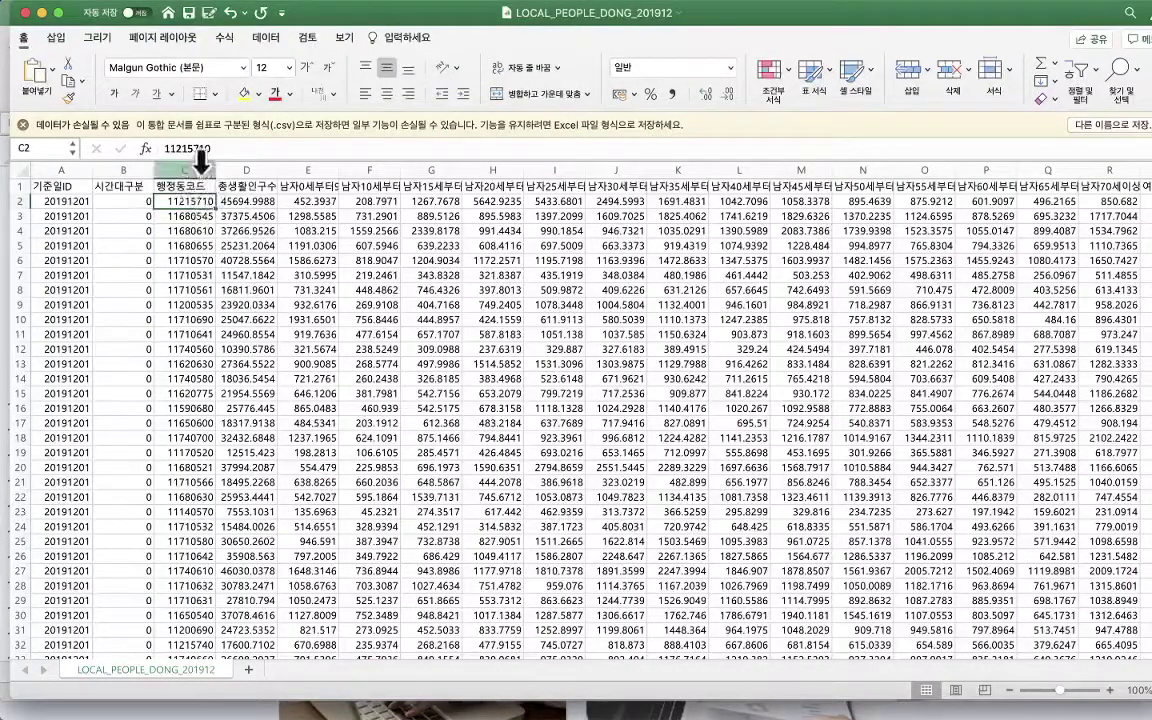
# Step: Switch to the LOCAL_PEOPLE_DONG_201912 workbook and check the code format down its 행정동코드 column
pyautogui.doubleClick(190, 148)
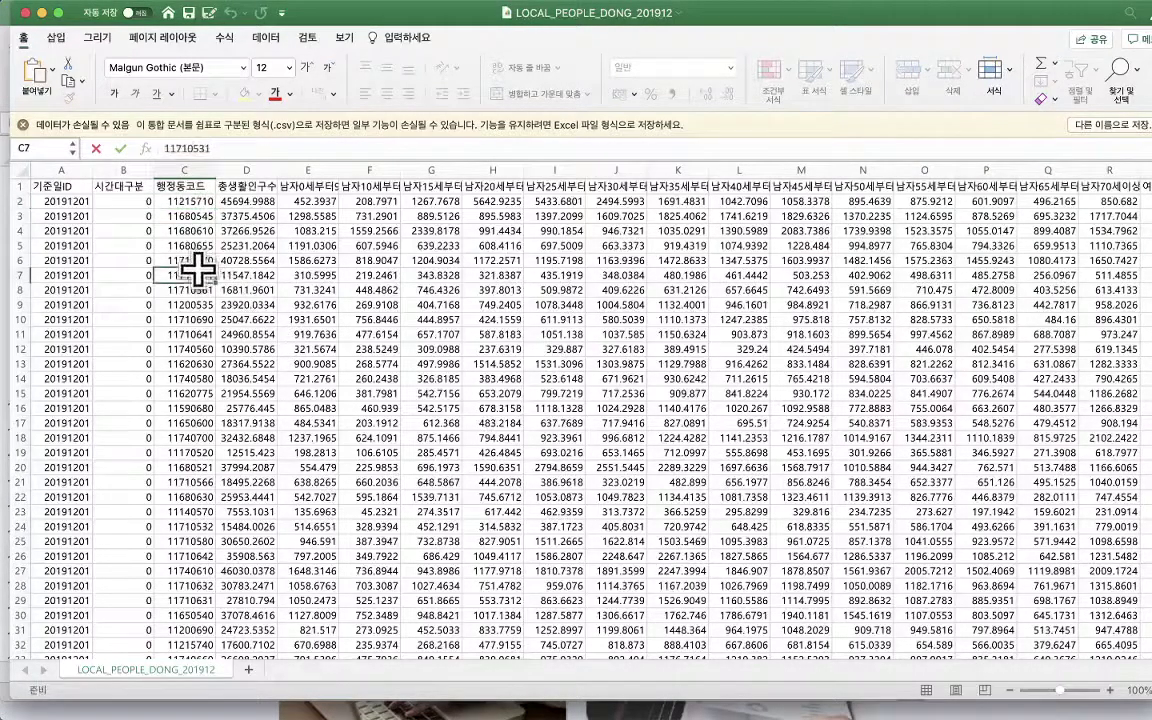
pyautogui.moveTo(198, 218); pyautogui.dragTo(212, 541)
pyautogui.click(203, 580)
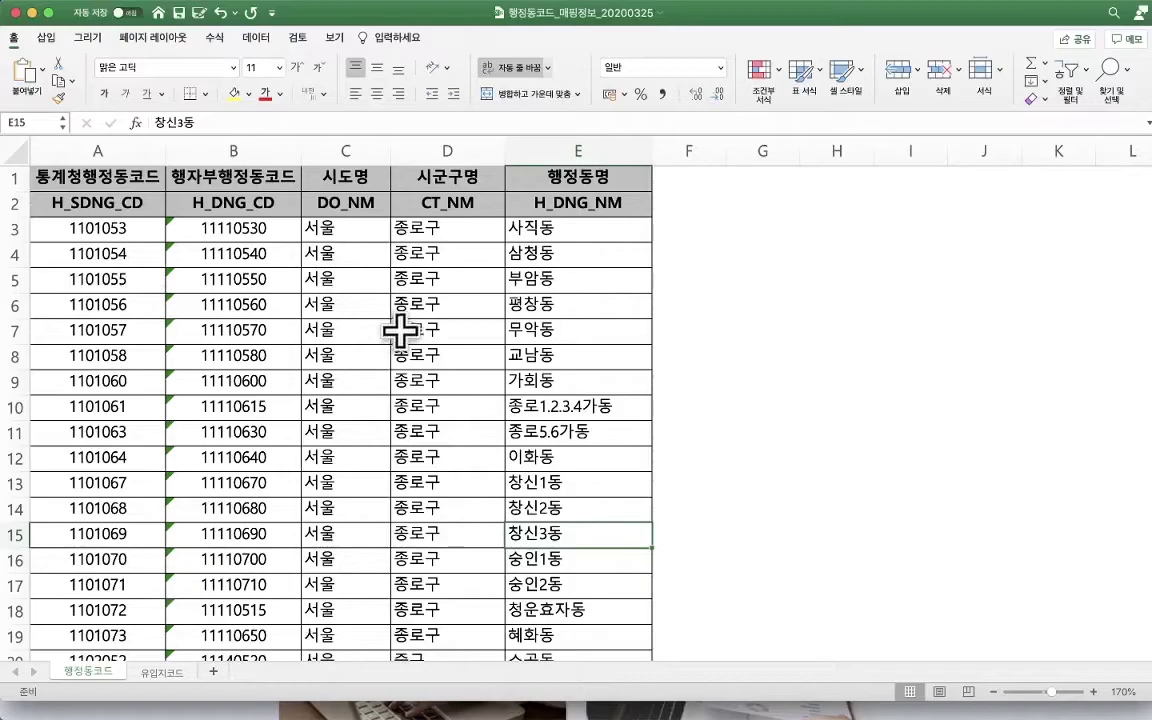
# Step: In the mapping workbook, compare the 통계청행정동코드 and 행자부행정동코드 columns and match the first row's code to 사직동
pyautogui.click(105, 148)
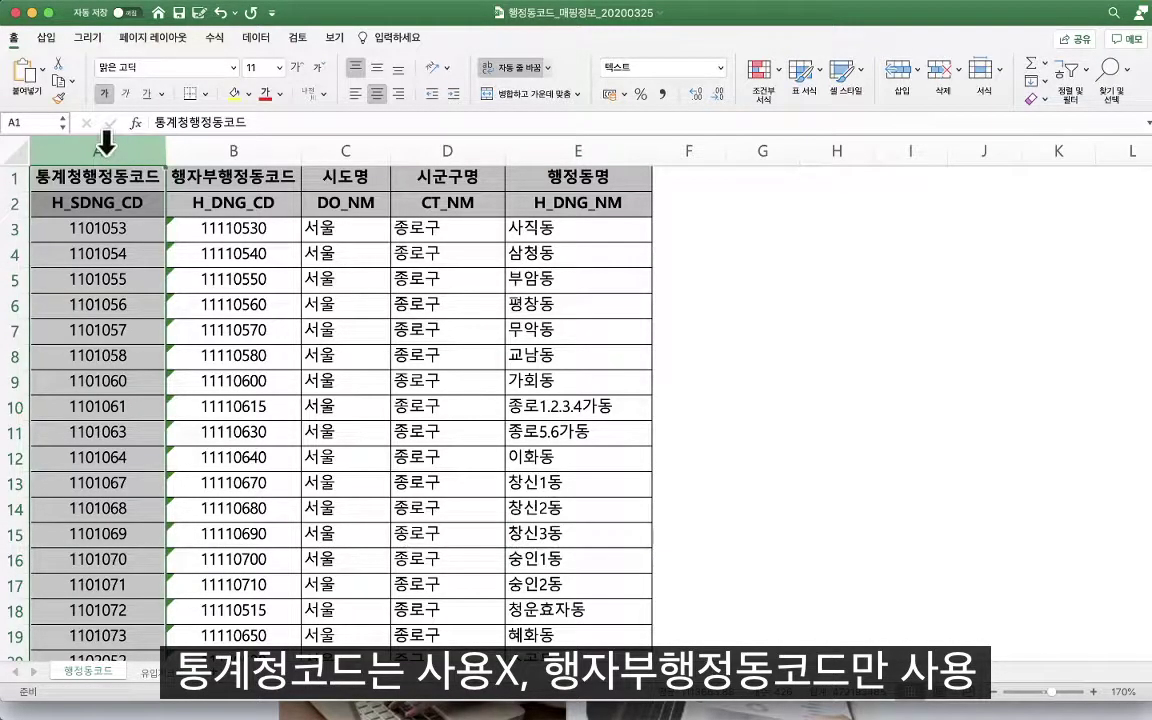
pyautogui.click(235, 157)
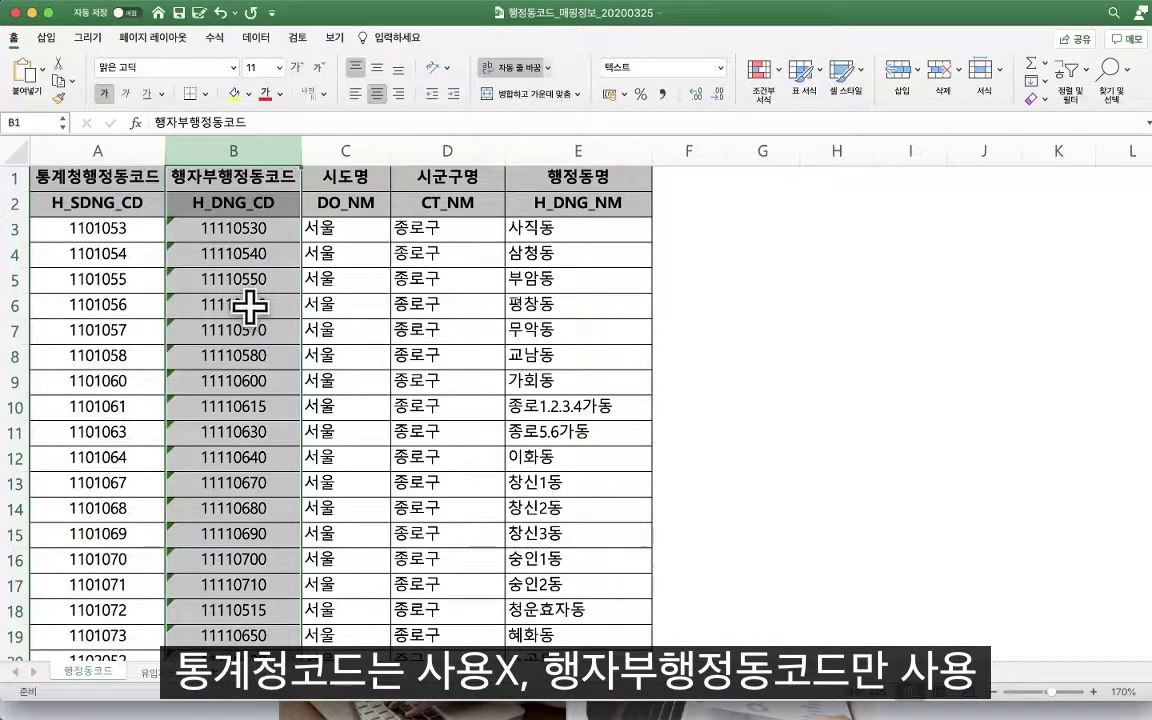
pyautogui.click(238, 231)
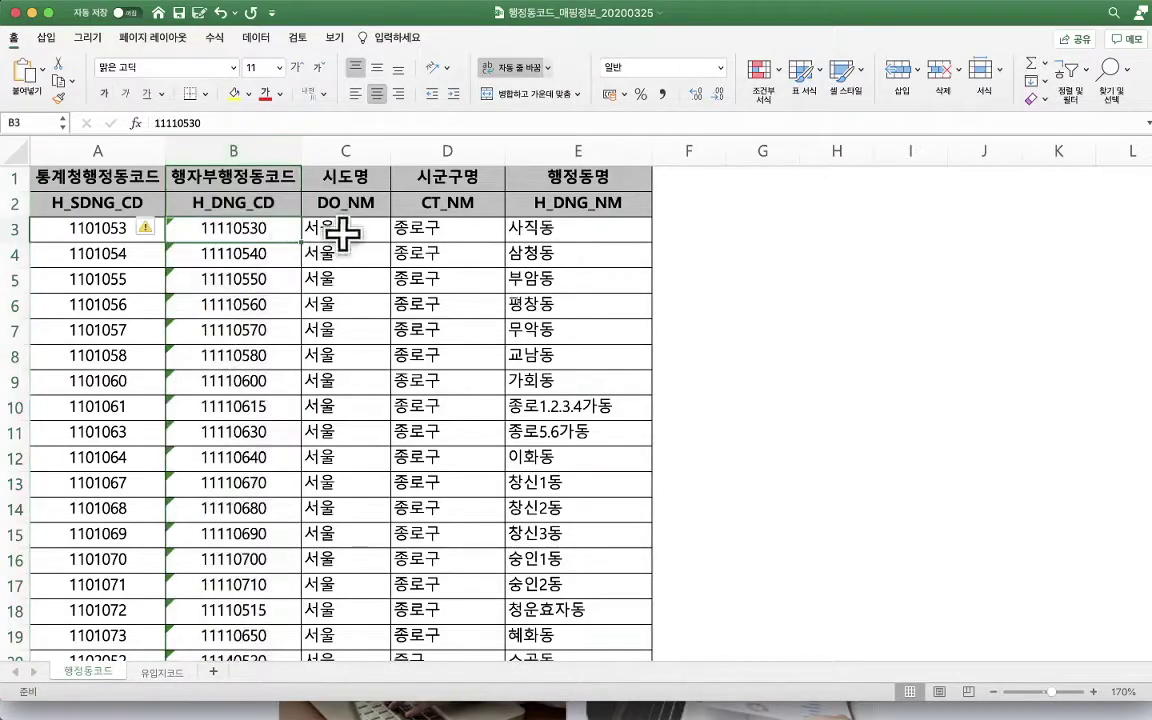
pyautogui.click(540, 231)
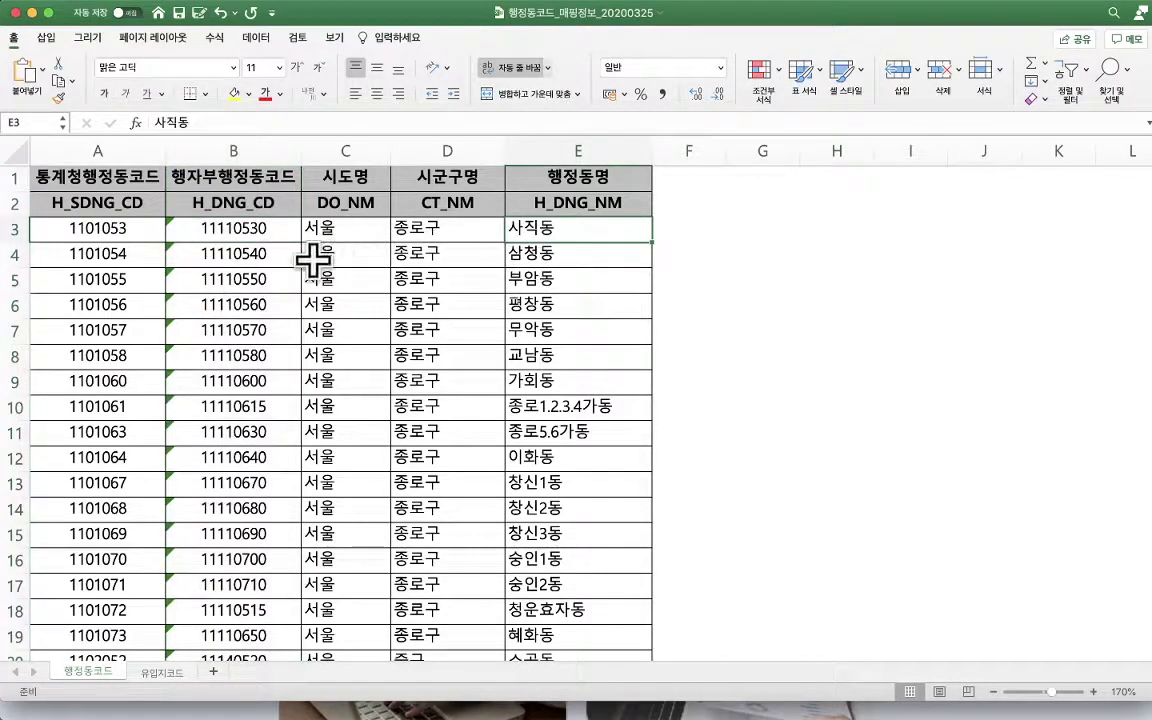
# Step: Review the 종로구 and 중구 district names, then highlight the 행자부행정동코드 values belonging to the 중구 rows
pyautogui.moveTo(421, 233); pyautogui.dragTo(585, 628)
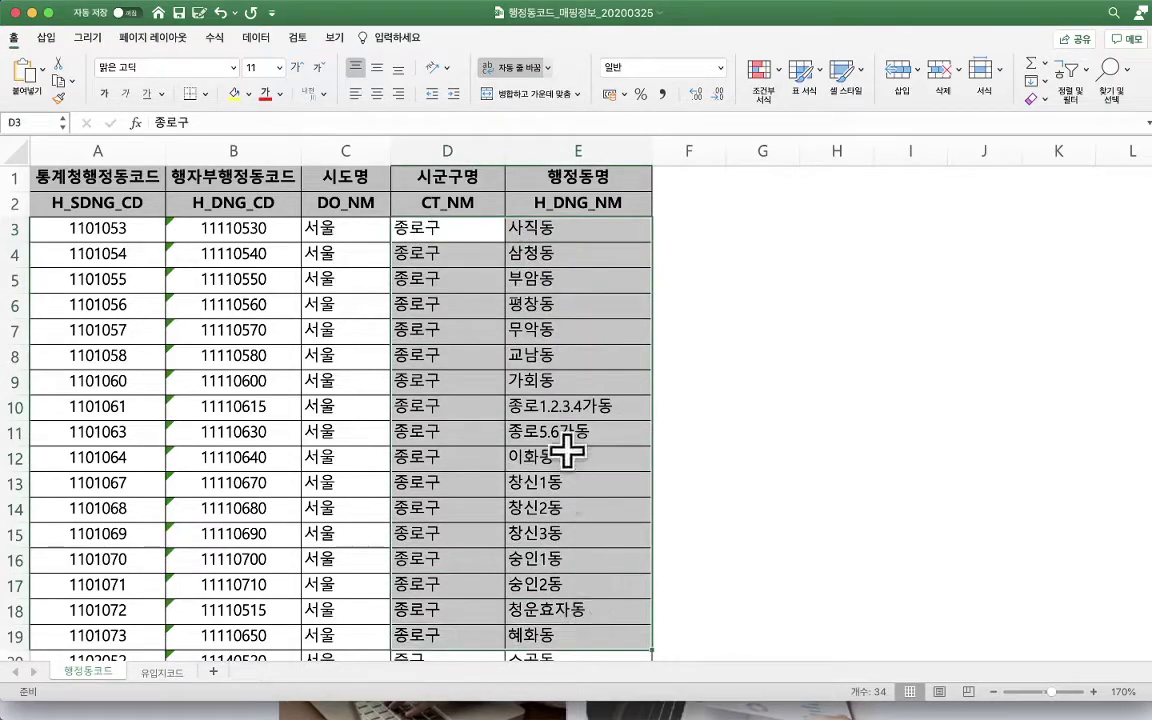
pyautogui.scroll(-8, 567, 452)
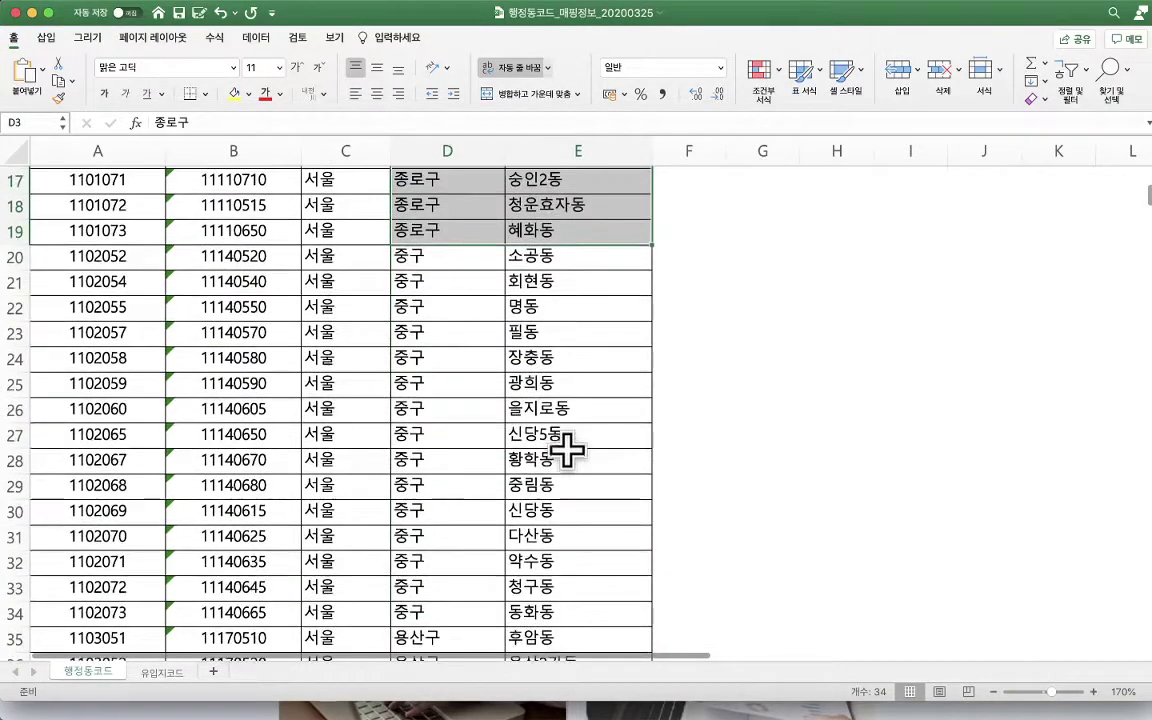
pyautogui.moveTo(455, 258); pyautogui.dragTo(612, 617)
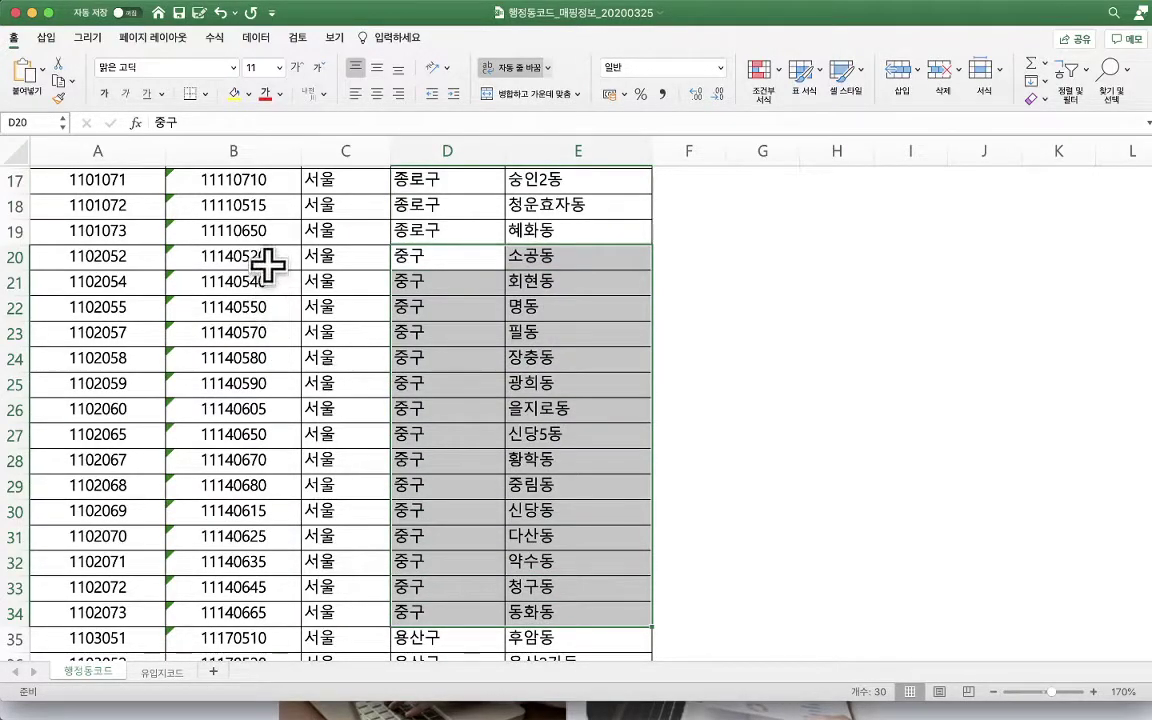
pyautogui.moveTo(267, 260); pyautogui.dragTo(299, 607)
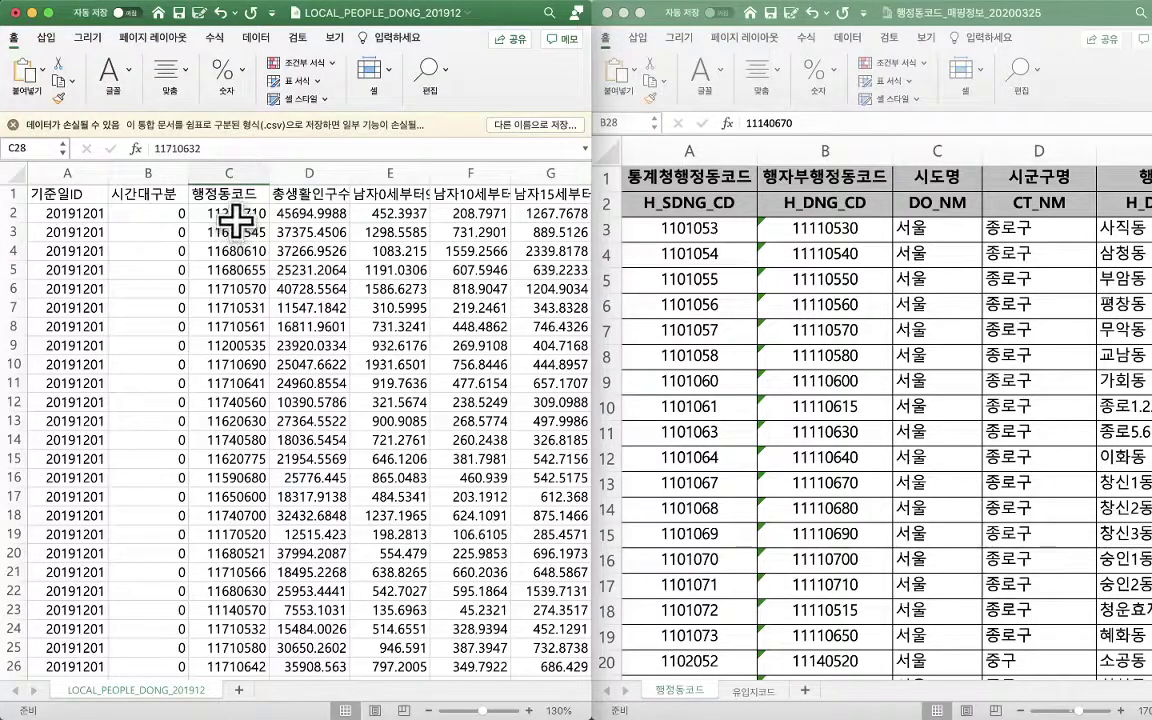
# Step: Trace 삼청동 from its 행정동명 to its 행자부행정동코드 in the mapping workbook and on to the population sheet's 행정동코드 column
pyautogui.click(1105, 278)
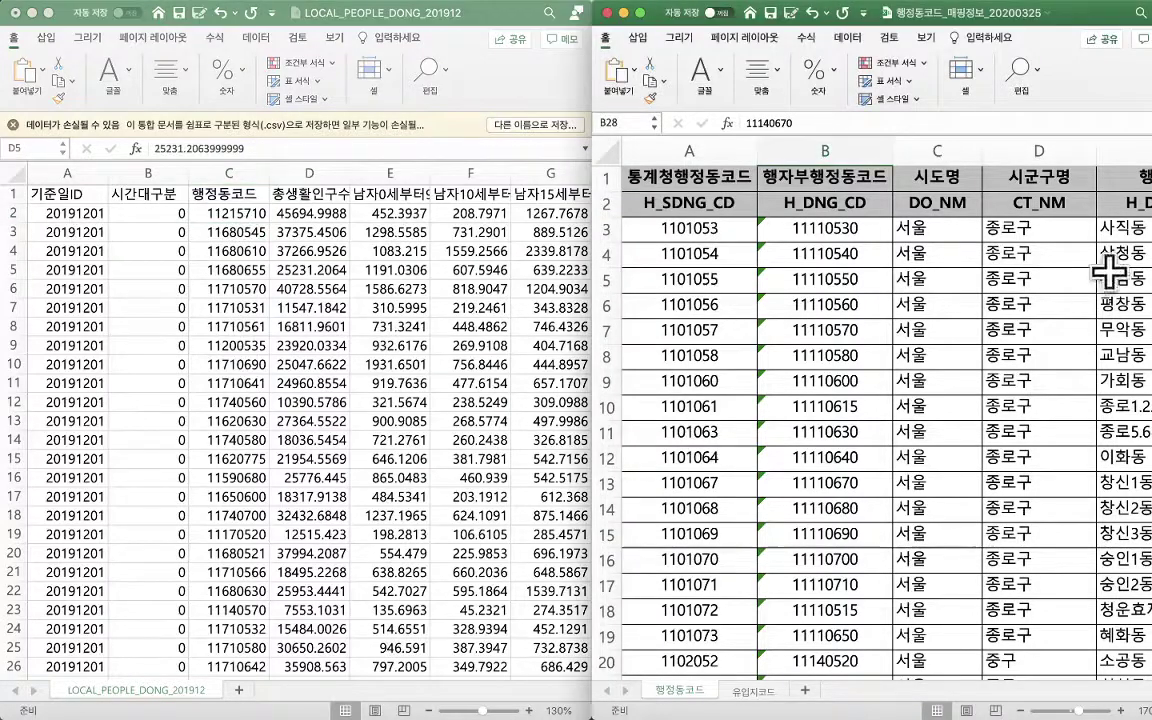
pyautogui.click(1111, 253)
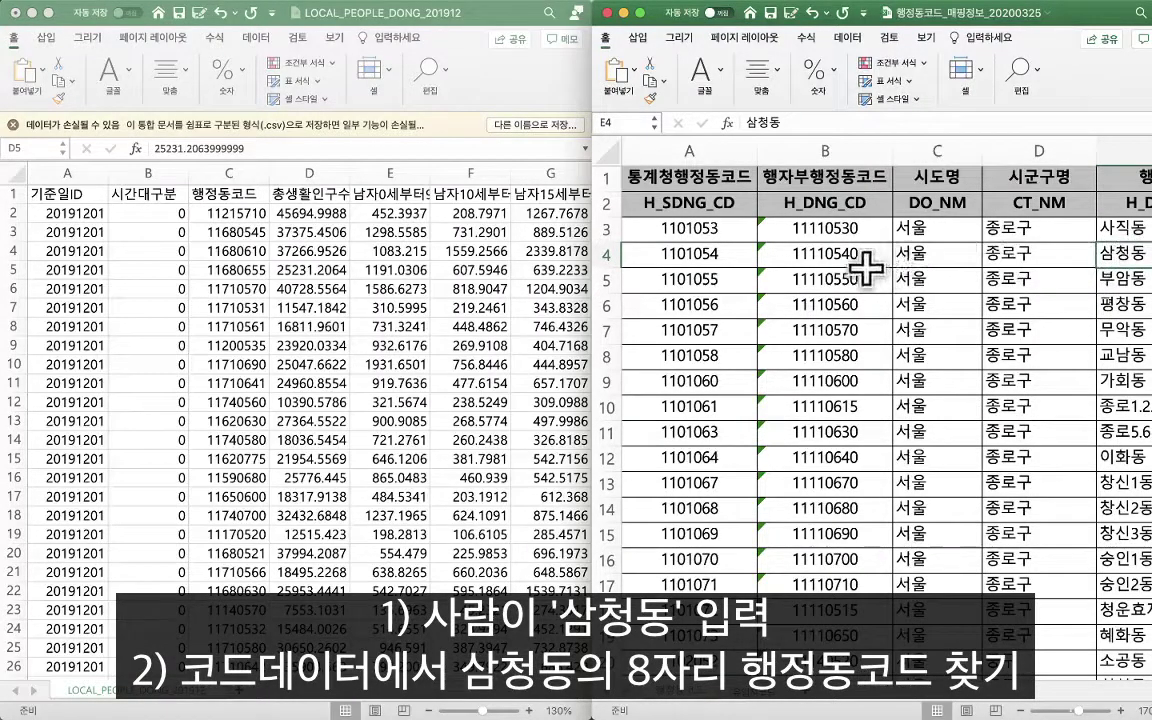
pyautogui.click(788, 256)
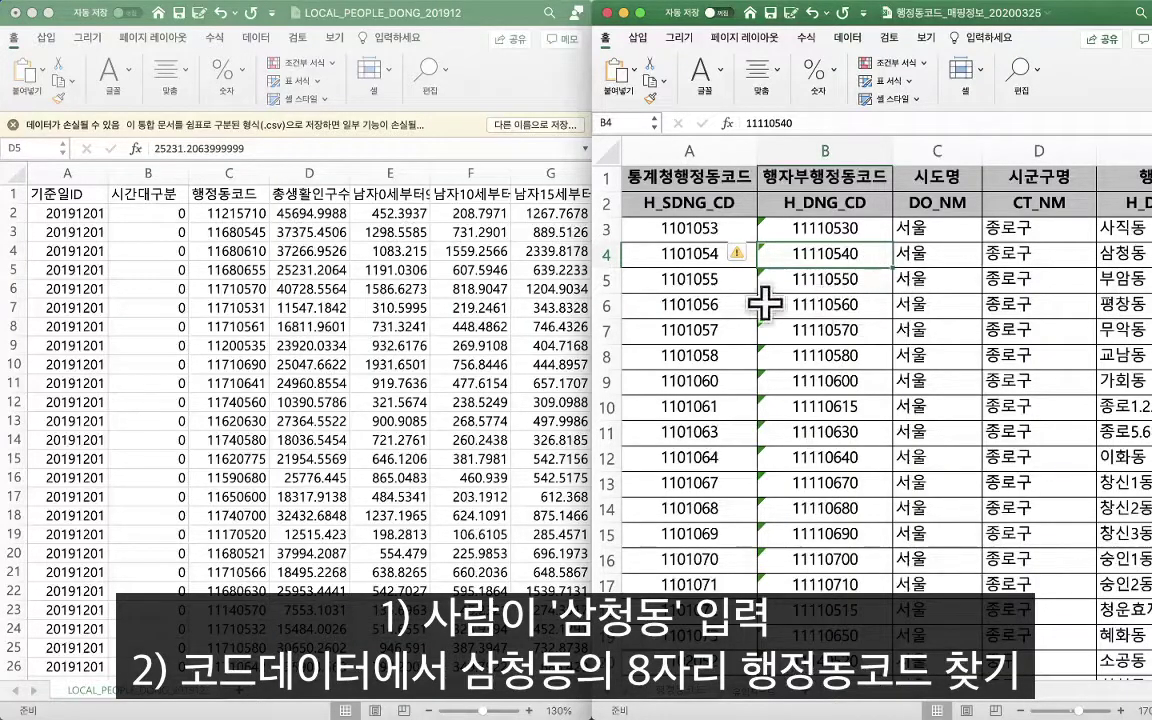
pyautogui.click(228, 281)
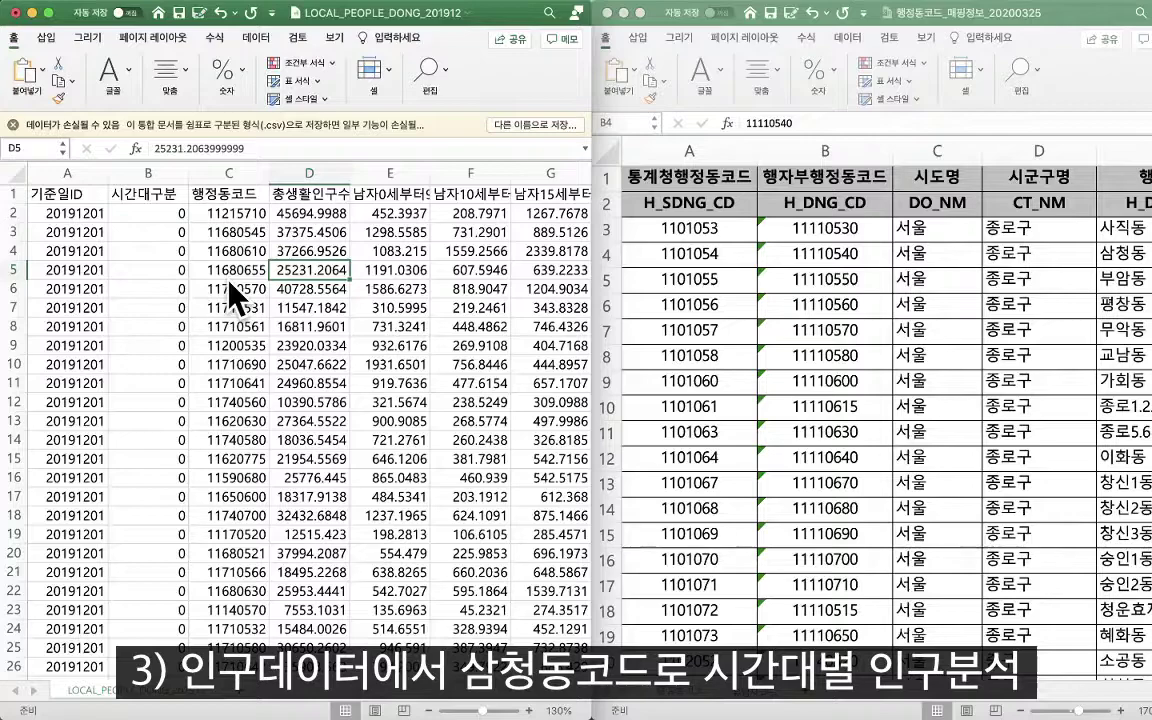
pyautogui.click(730, 278)
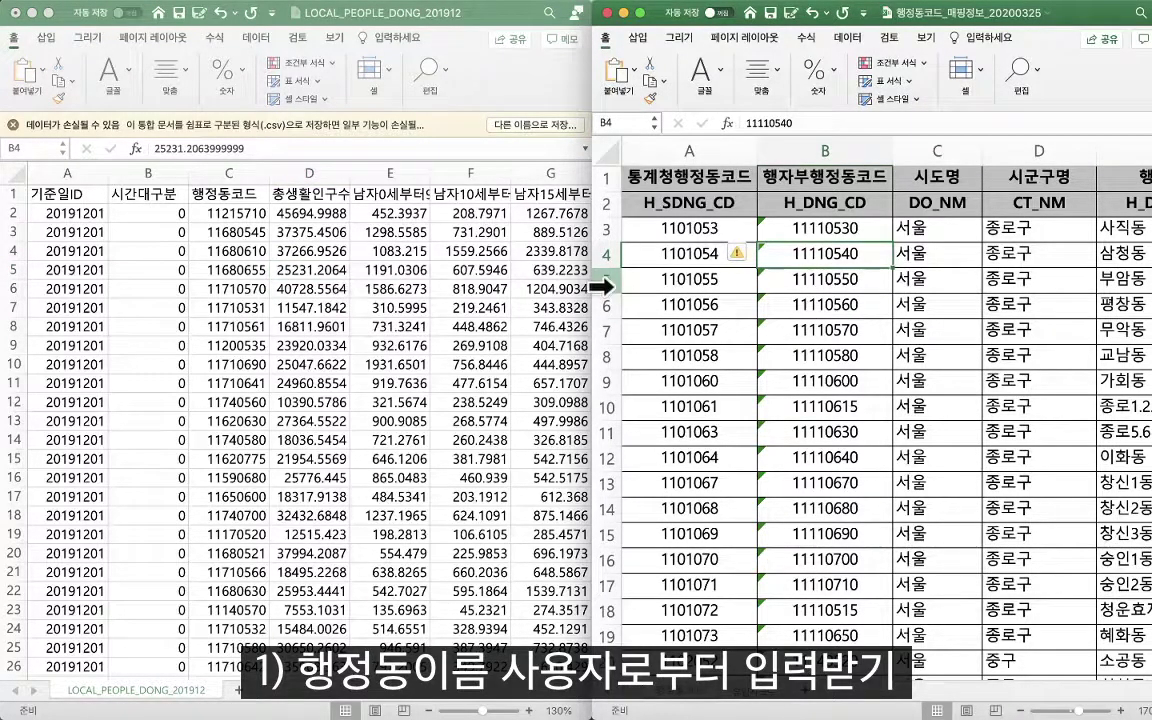
pyautogui.click(1140, 255)
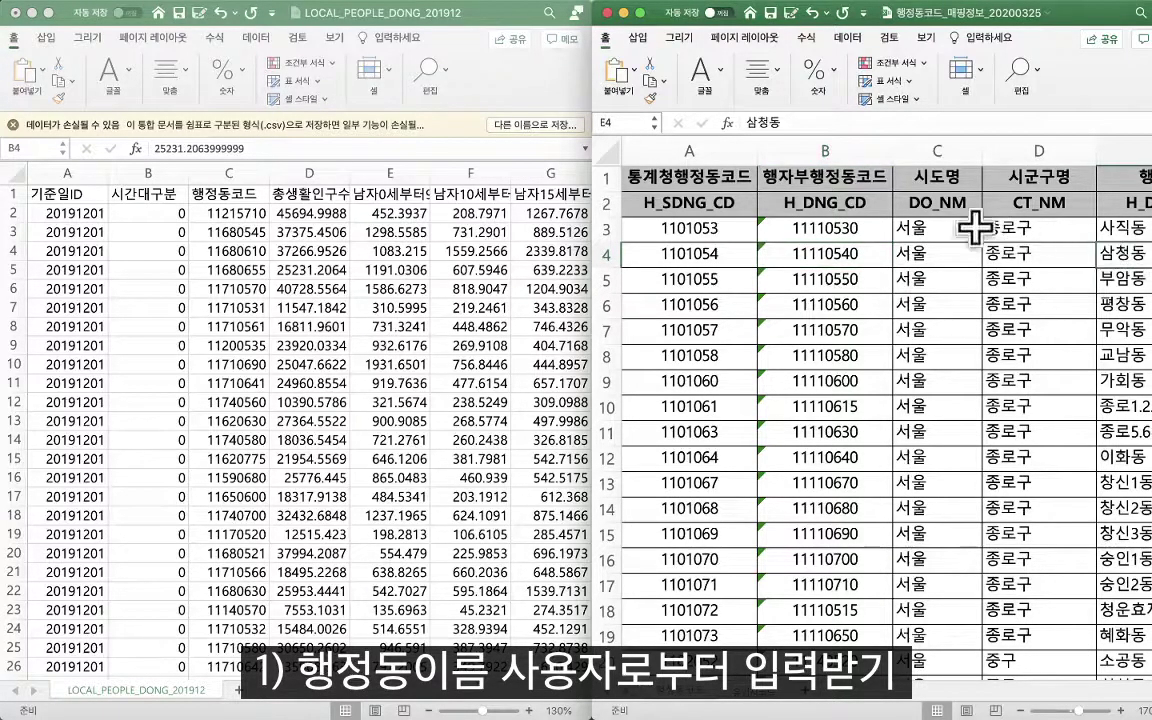
pyautogui.click(843, 250)
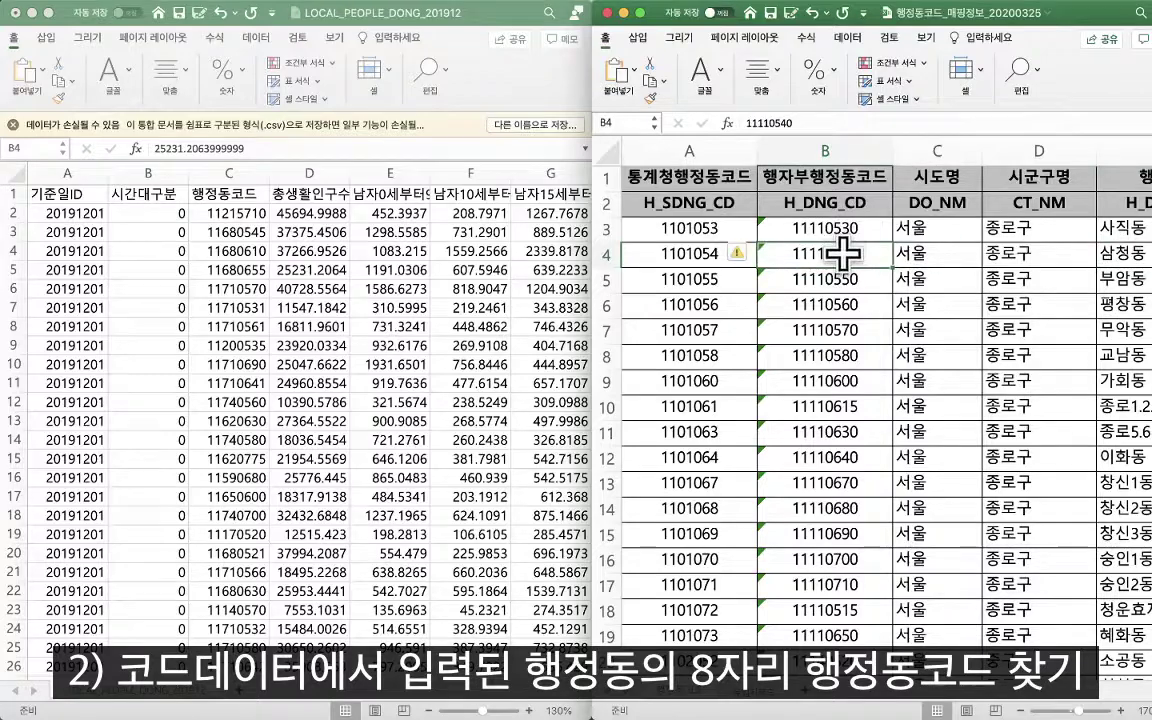
pyautogui.click(226, 270)
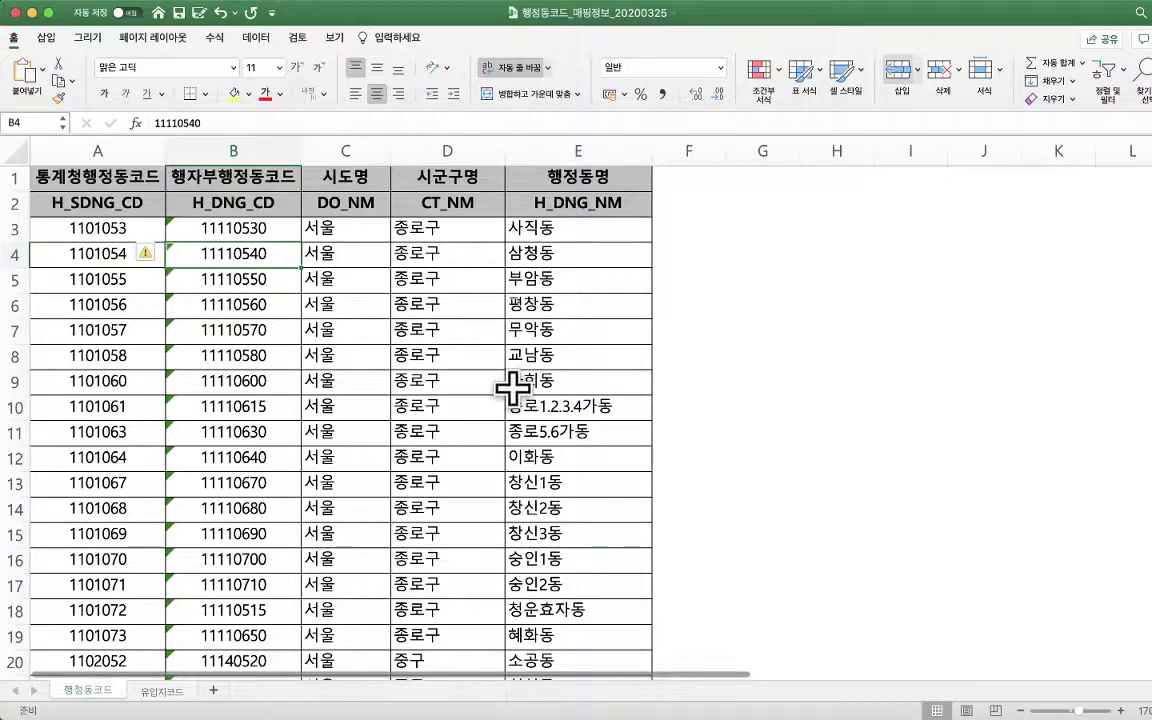
# Step: Start saving a copy of the mapping workbook in the Python-main folder of Downloads under the name dong_code
pyautogui.click(489, 381)
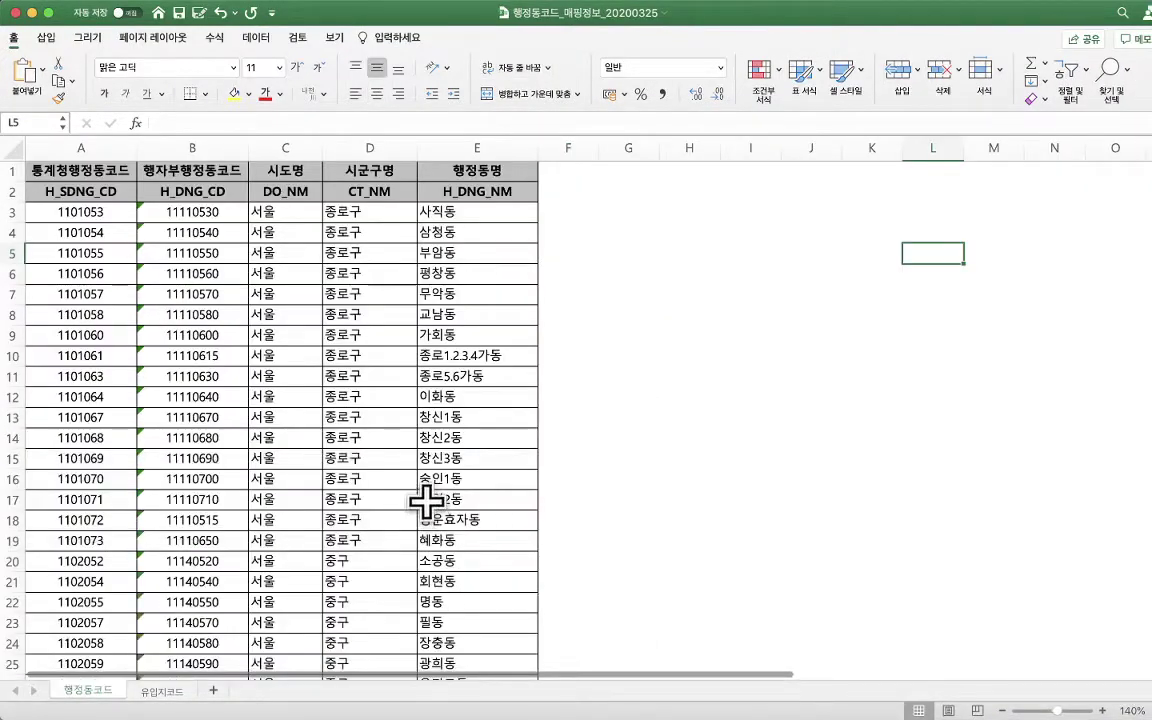
pyautogui.click(425, 500)
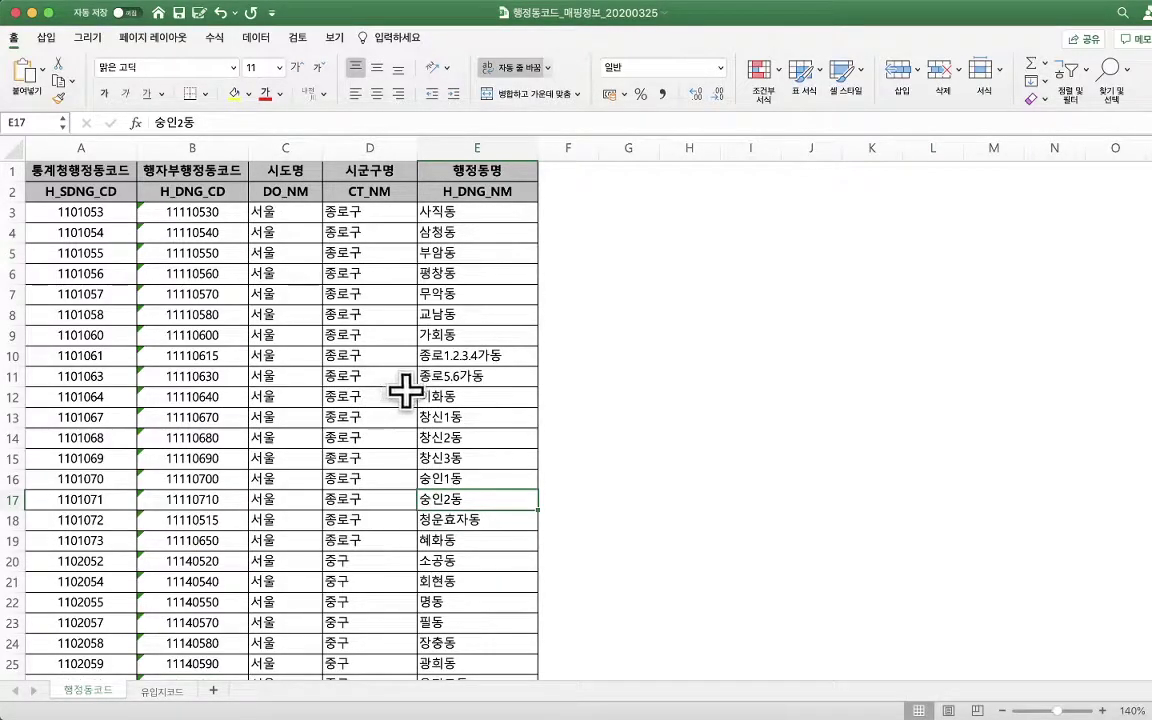
pyautogui.click(112, 8)
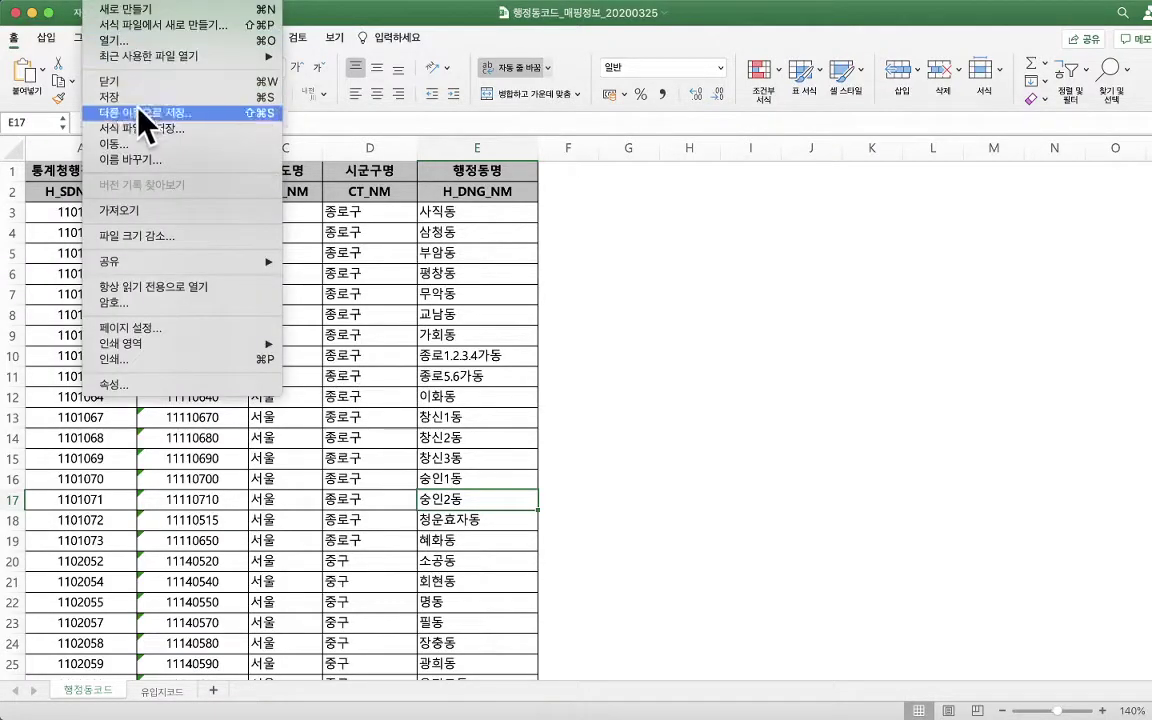
pyautogui.click(125, 97)
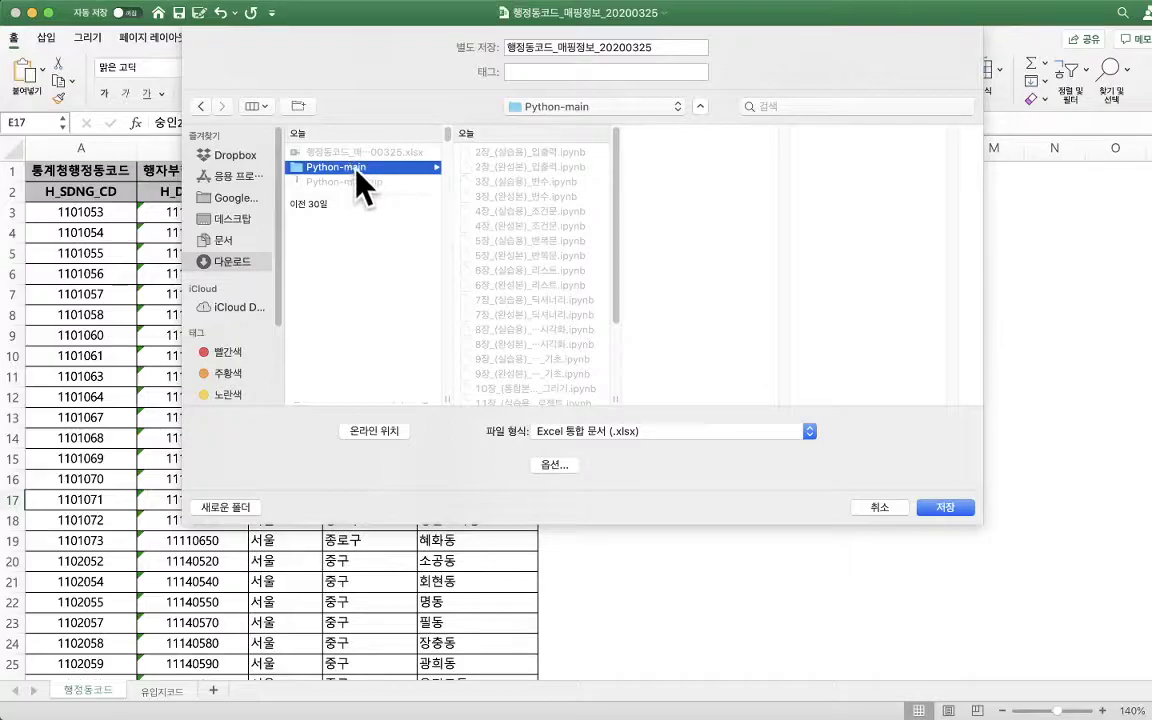
pyautogui.scroll(-3, 539, 245)
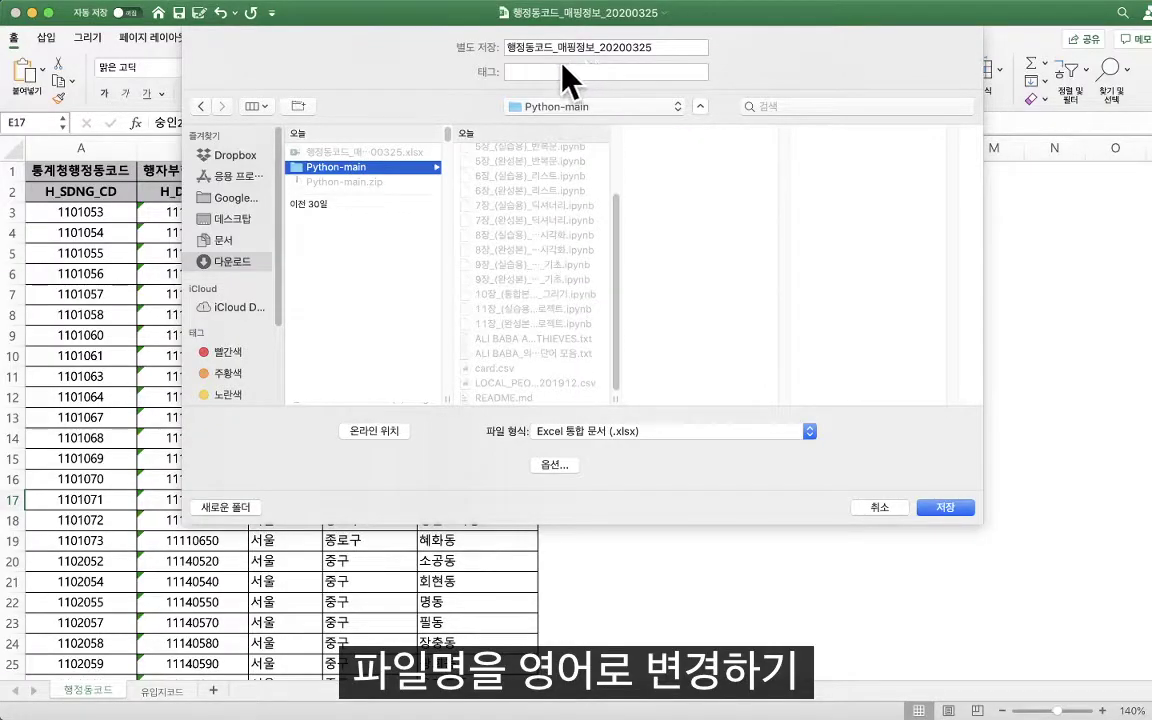
pyautogui.doubleClick(515, 48)
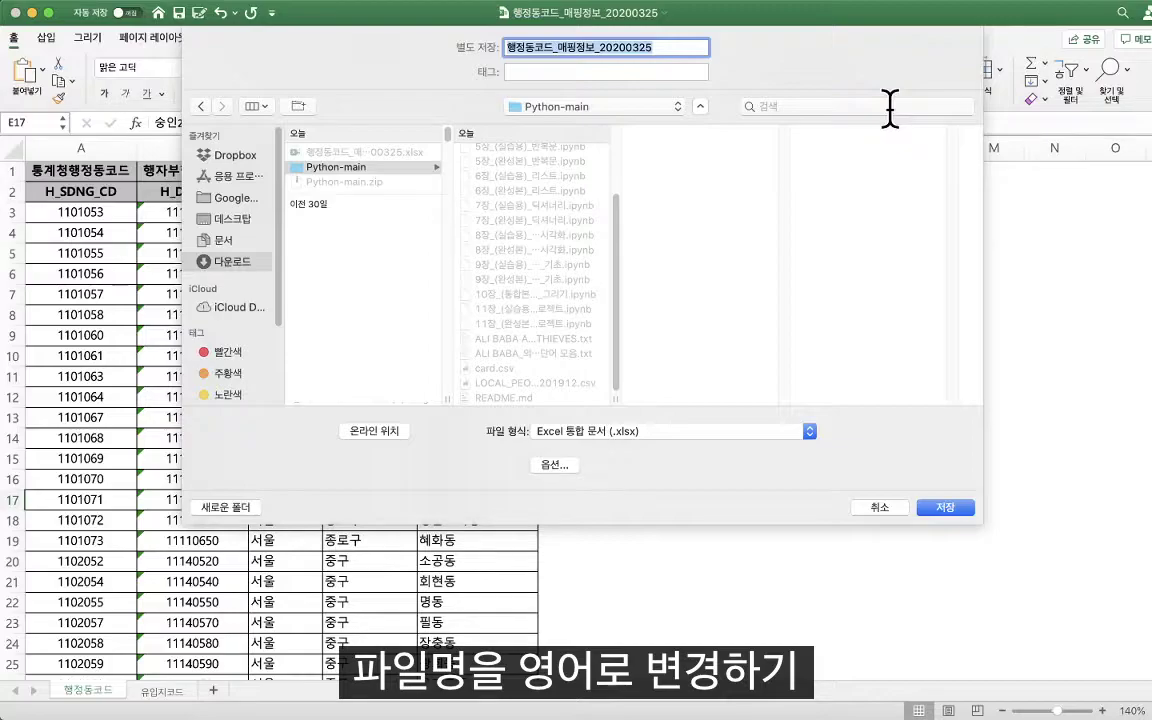
pyautogui.write('dong_code')
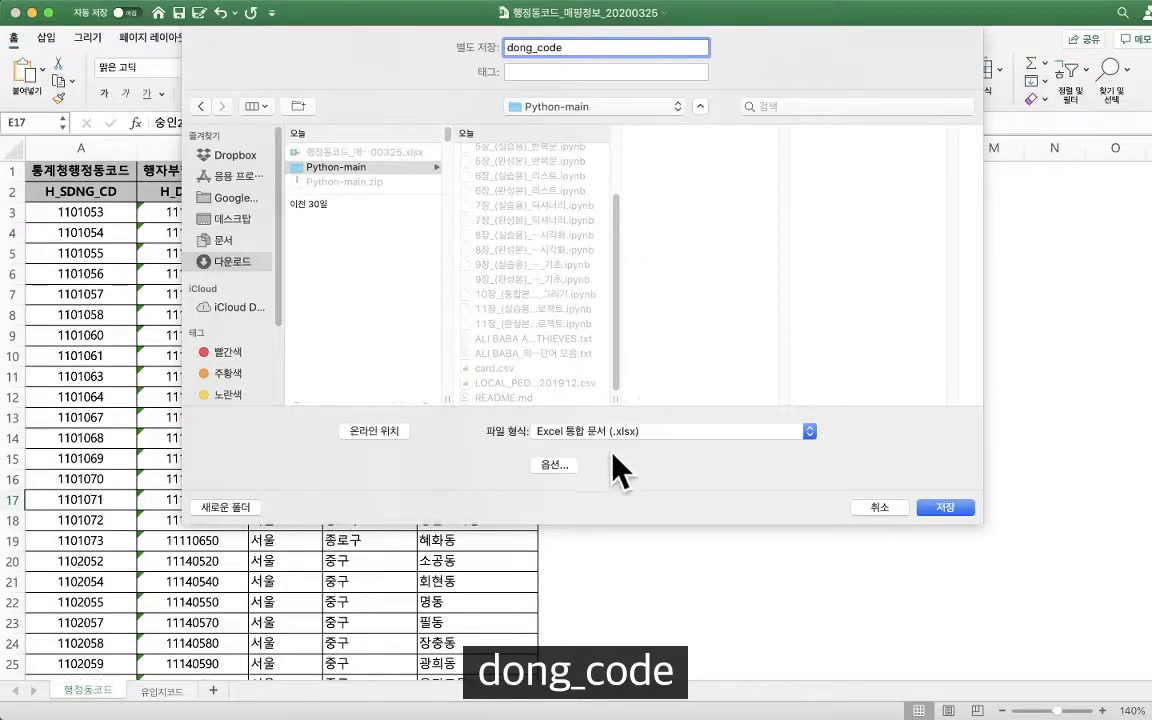
# Step: Set the file format to CSV UTF-8 (comma delimited) and save only the active 행정동코드 sheet
pyautogui.click(734, 437)
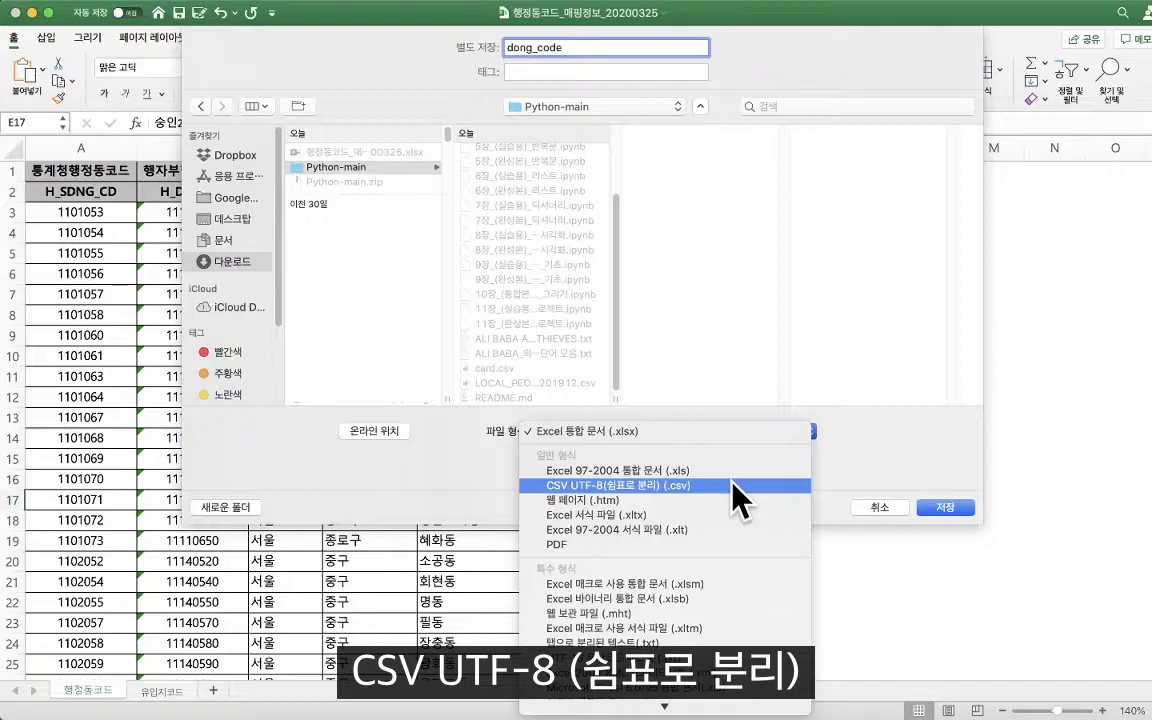
pyautogui.click(734, 485)
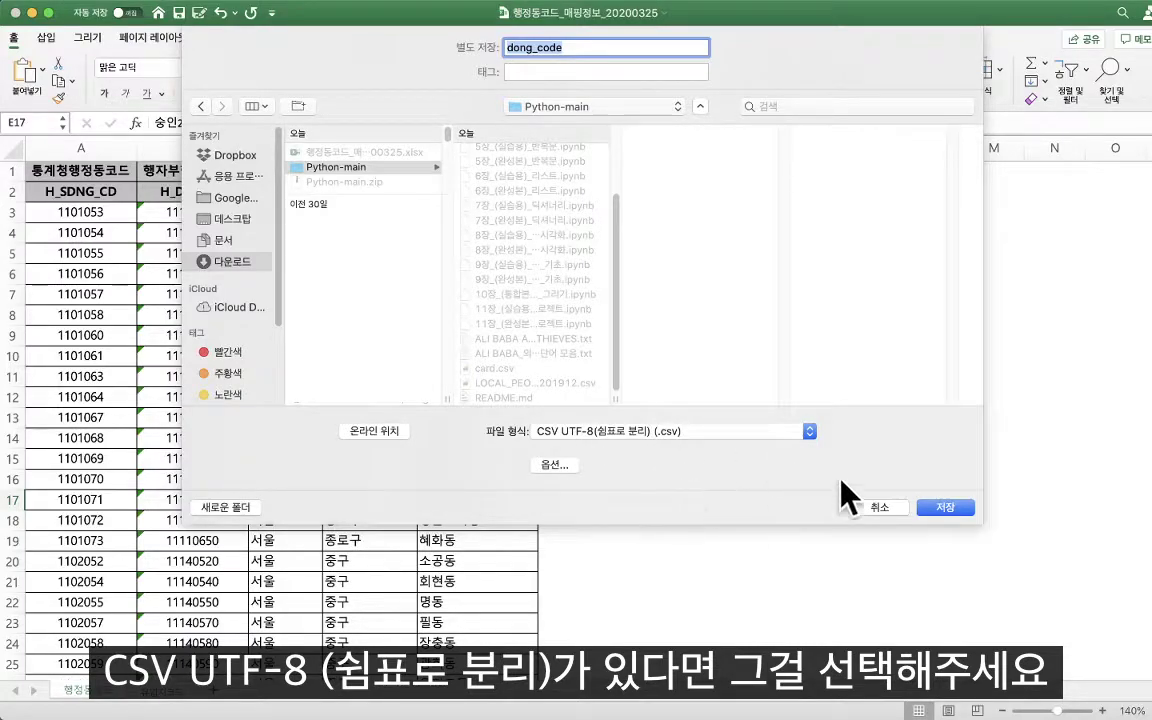
pyautogui.click(945, 507)
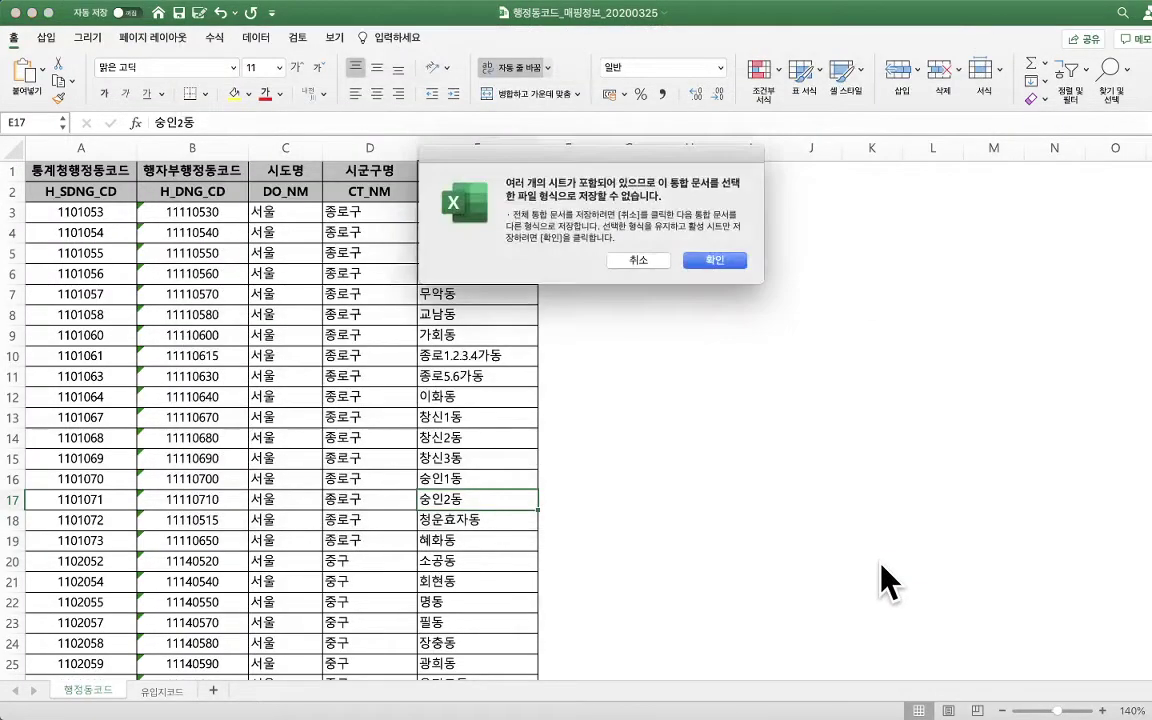
pyautogui.moveTo(473, 149); pyautogui.dragTo(703, 190)
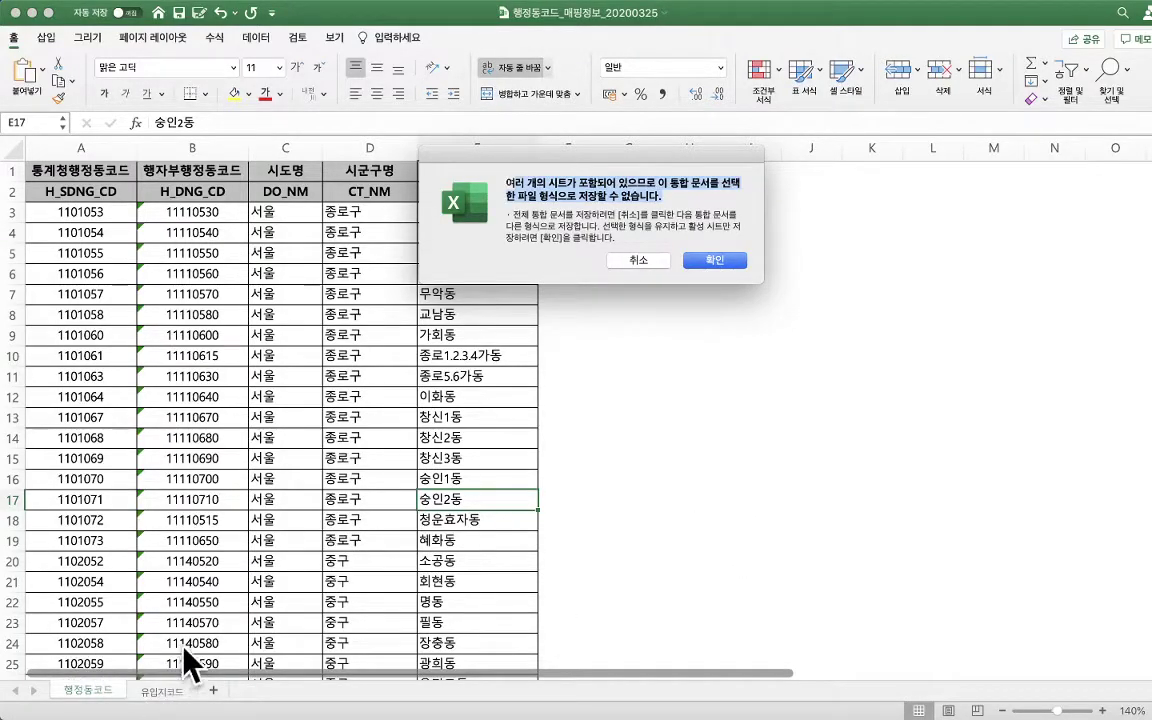
pyautogui.moveTo(160, 712)
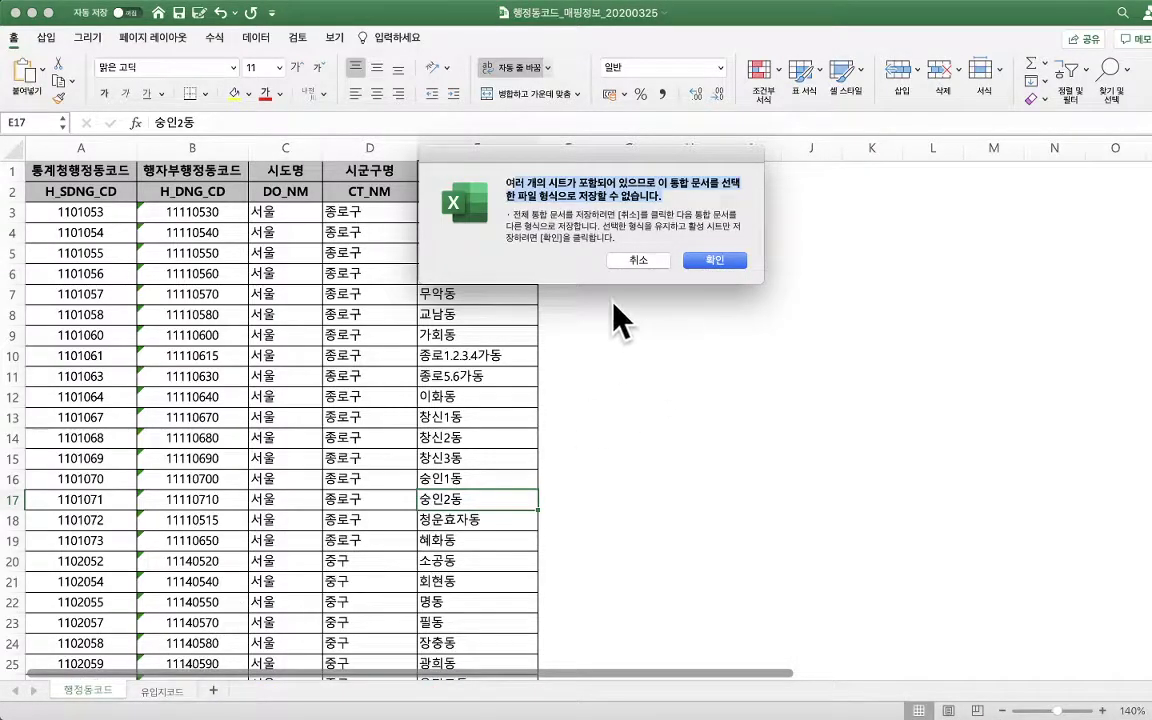
pyautogui.click(714, 262)
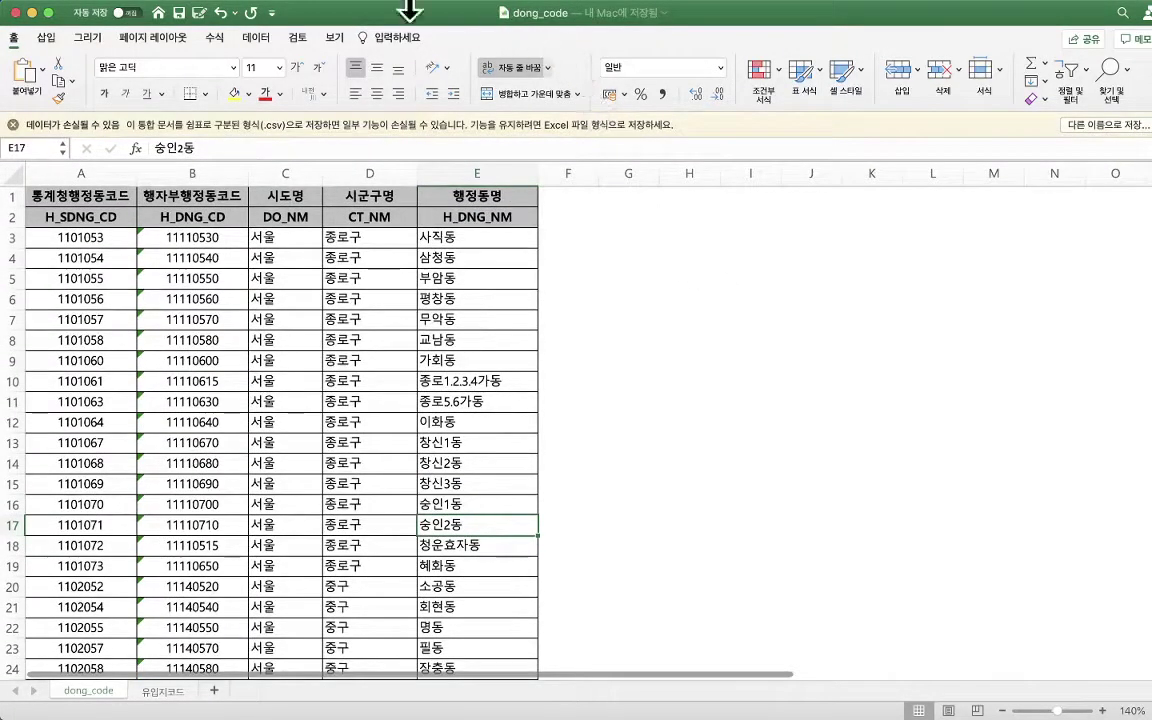
# Step: Minimize the workbook and check that dong_code.csv is in the Python-main folder in Finder
pyautogui.click(32, 12)
pyautogui.click(568, 557)
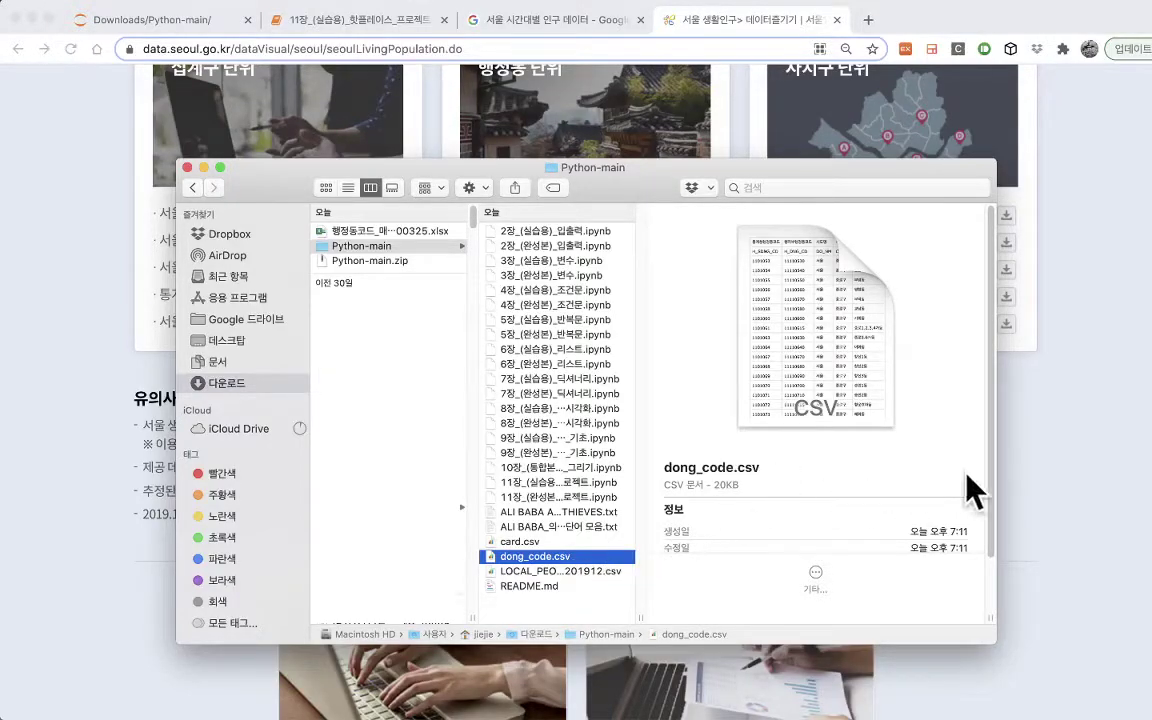
pyautogui.click(1100, 481)
# Step: In the 11장 핫플레이스 project notebook, fill the first quote line under 데이터 선정 with "인구데이터 : 서울 생활인구(내국인) 201912"
pyautogui.click(360, 19)
pyautogui.click(358, 381)
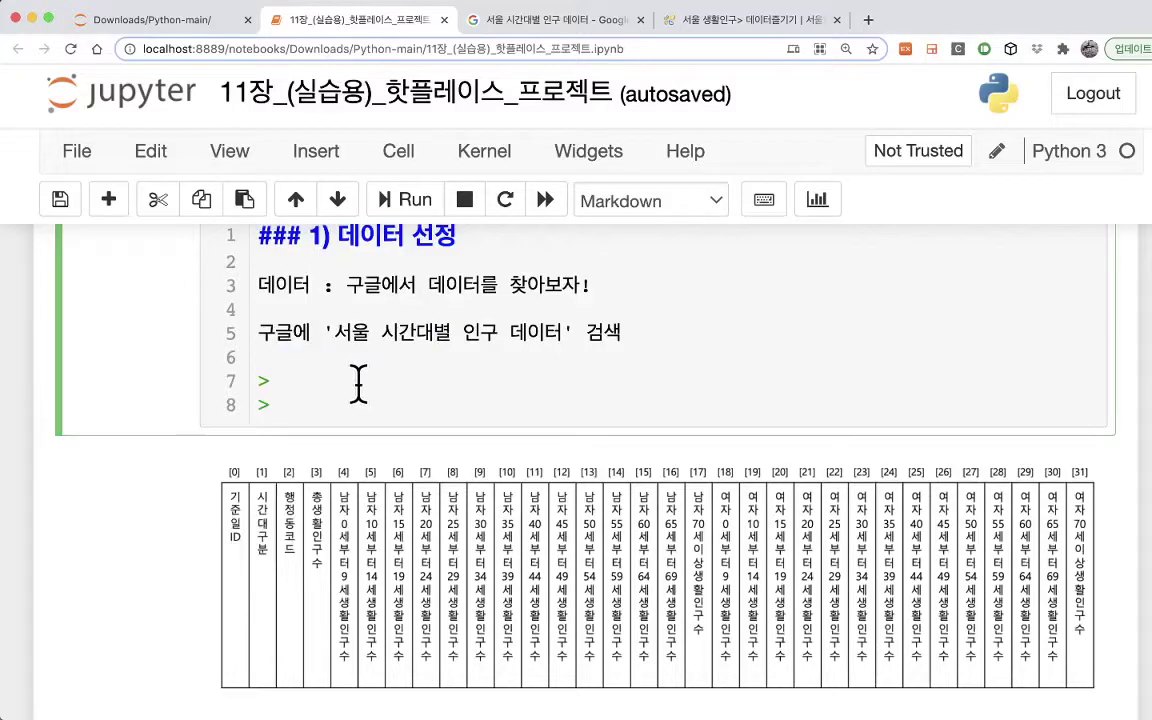
pyautogui.write('dler')
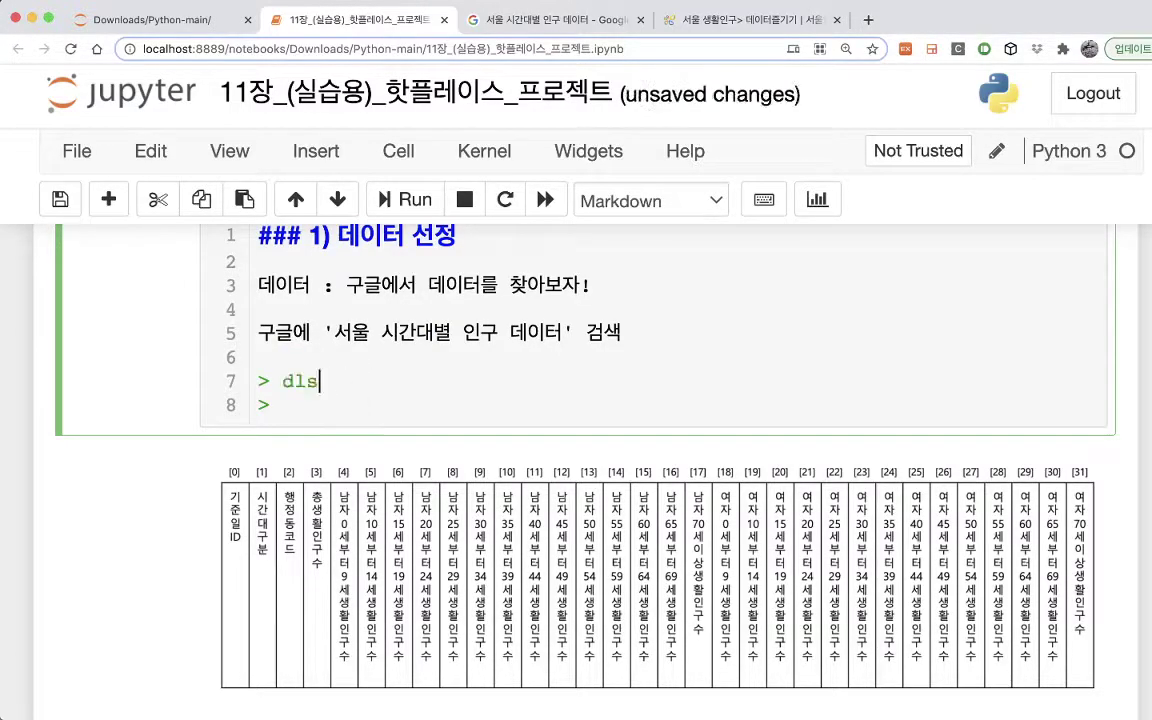
pyautogui.press('BackSpace')
pyautogui.press('BackSpace')
pyautogui.press('BackSpace')
pyautogui.press('BackSpace')
pyautogui.write('인구데이터 : 서')
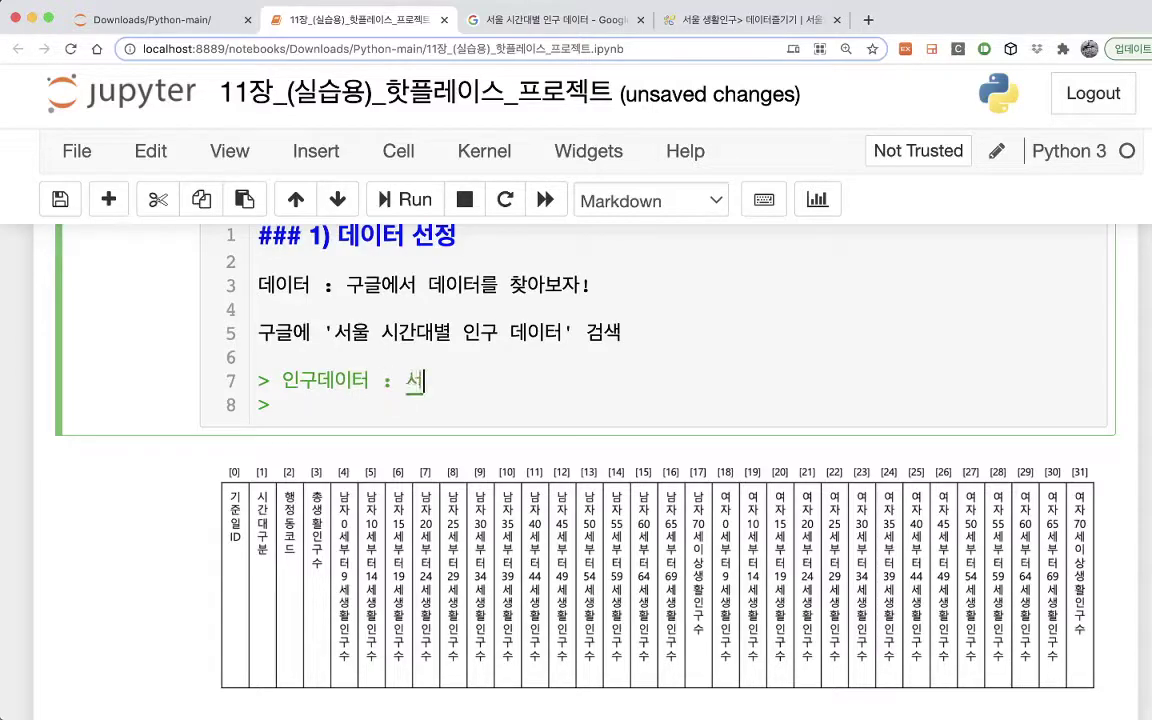
pyautogui.write('울 생화ㄹ인구')
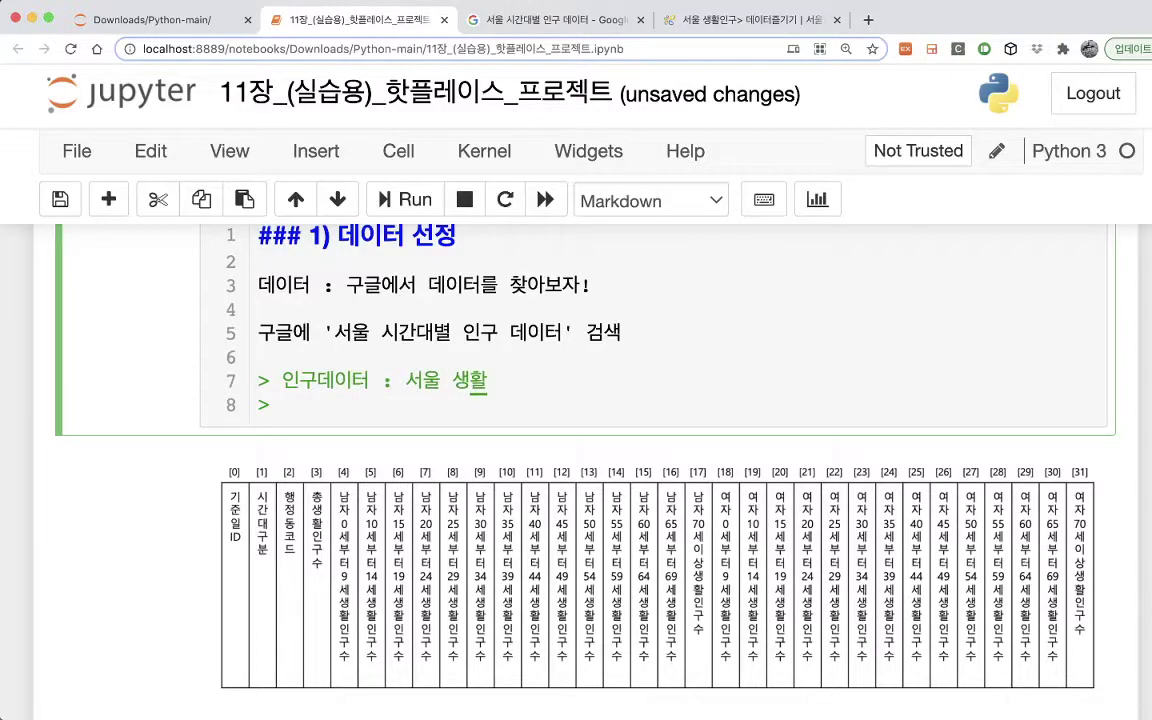
pyautogui.write('의')
pyautogui.press('BackSpace')
pyautogui.write('(내국인)')
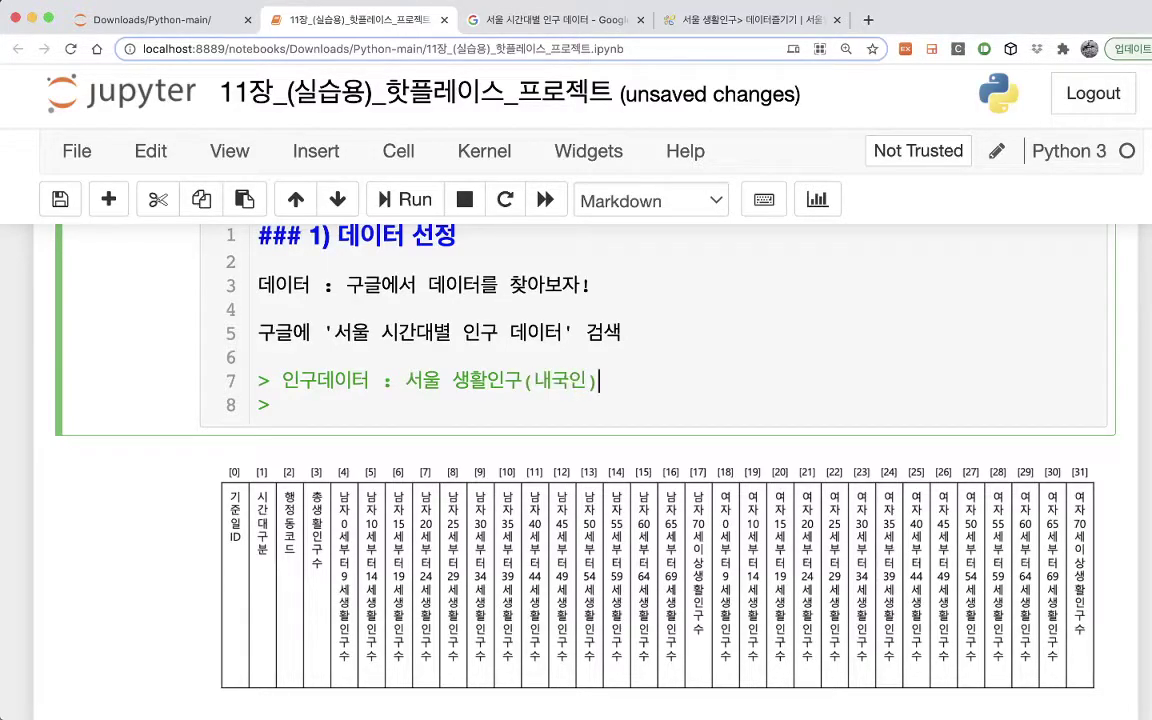
pyautogui.write(' 201912')
# Step: Fill the second quote line of the 데이터 선정 cell with "행정동코드 데이터 : 행정구역 코드 정보"
pyautogui.press('Down')
pyautogui.press('BackSpace')
pyautogui.write('행정동코드 ㄷ')
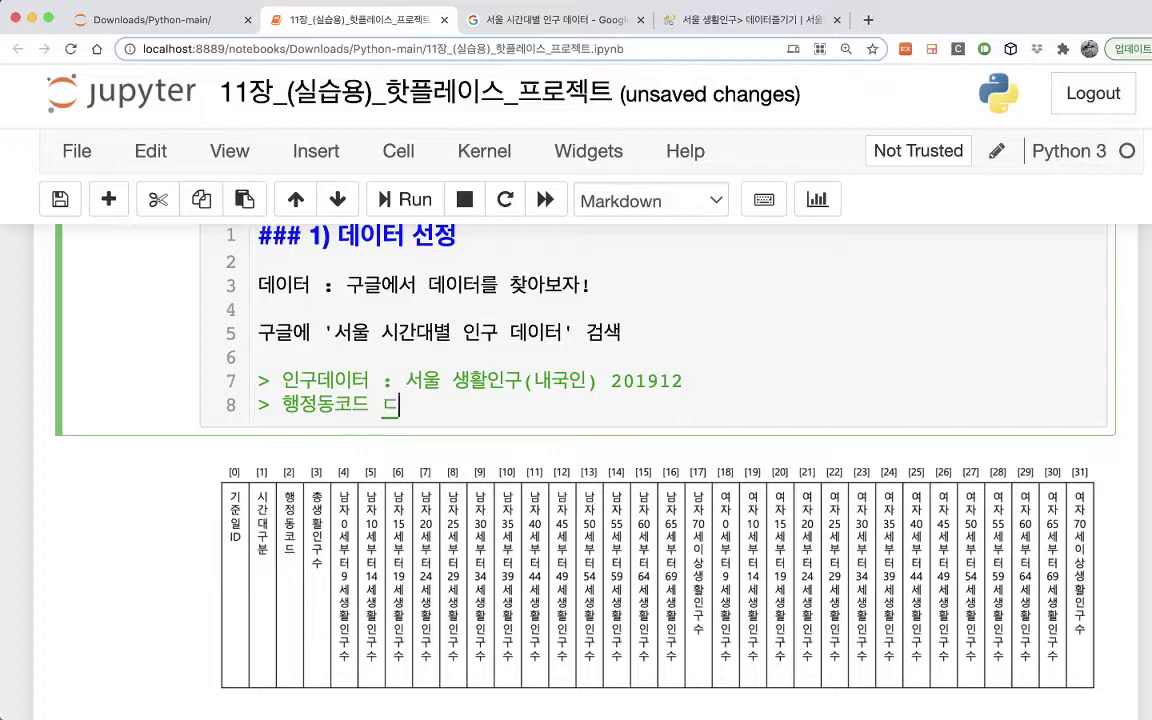
pyautogui.press('BackSpace')
pyautogui.write('데이터 : ')
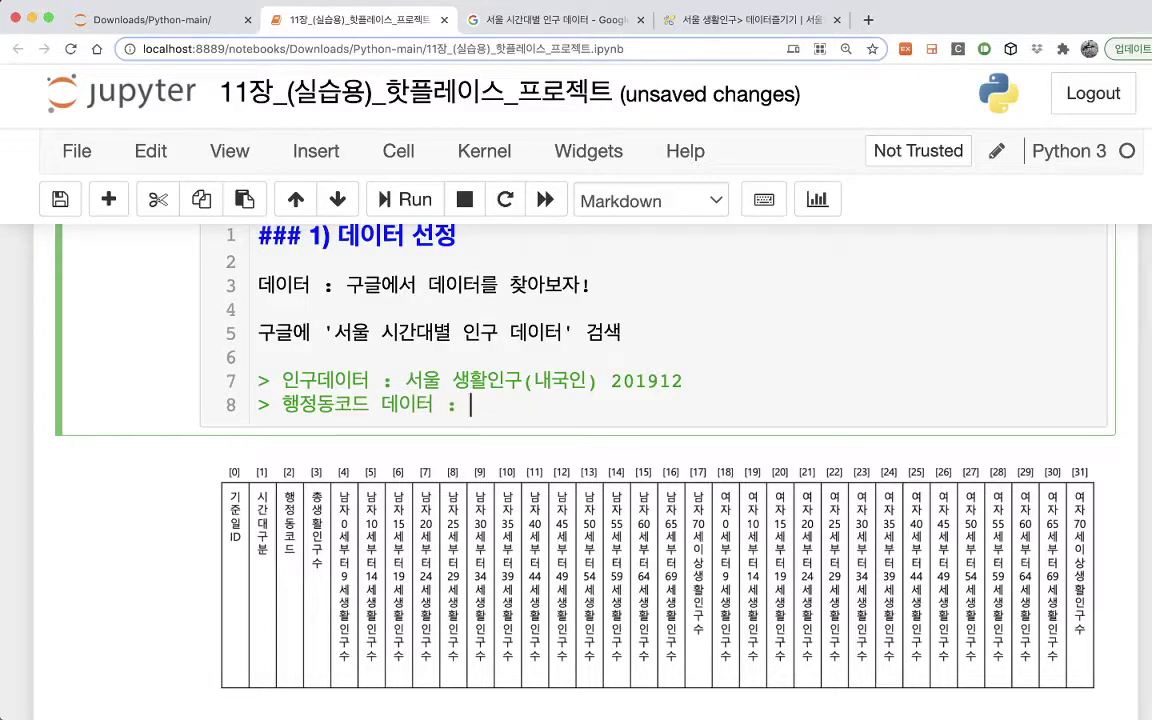
pyautogui.write('행정구역')
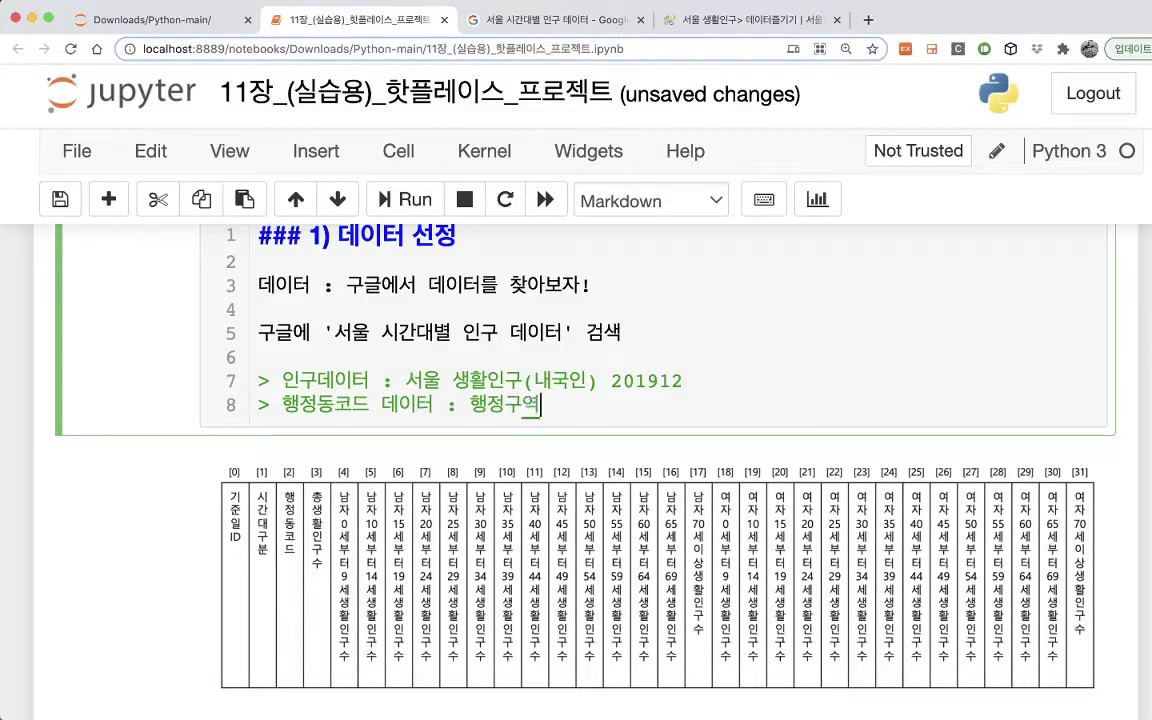
pyautogui.write(' 코드 정보')
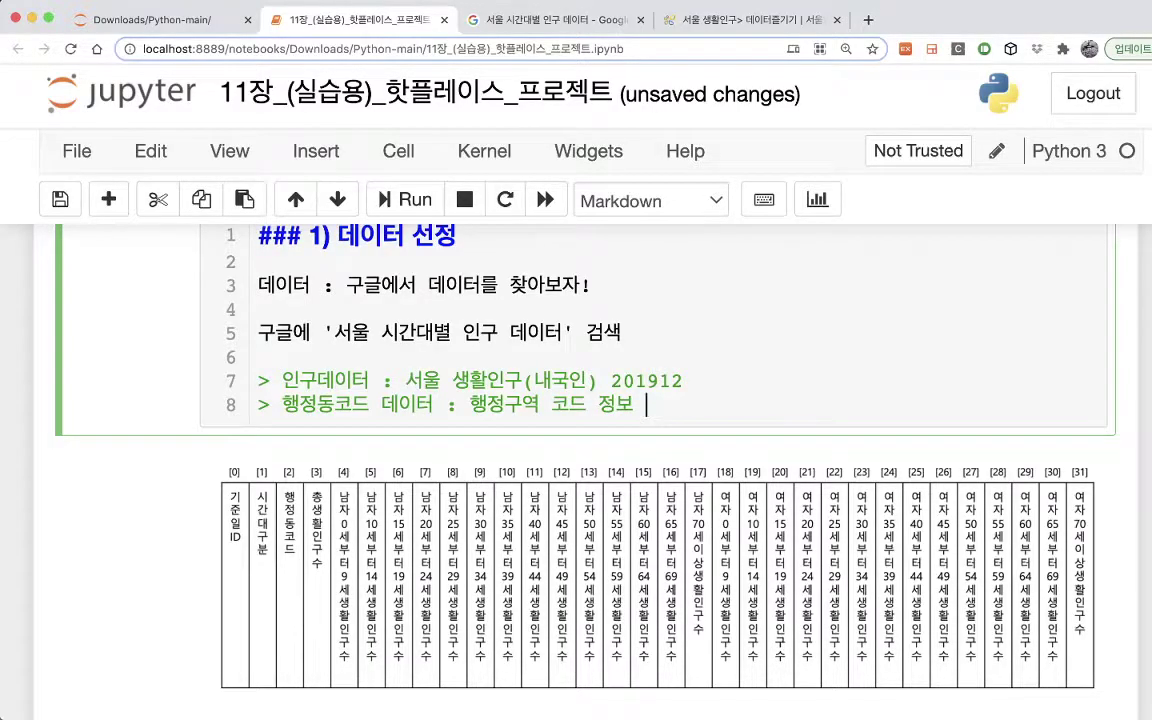
# Step: Insert a <br/> line between the two quote lines of the 데이터 선정 cell and render the Markdown
pyautogui.hotkey('shift', 'Return')
pyautogui.doubleClick(390, 360)
pyautogui.press('Return')
pyautogui.write('<br/>')
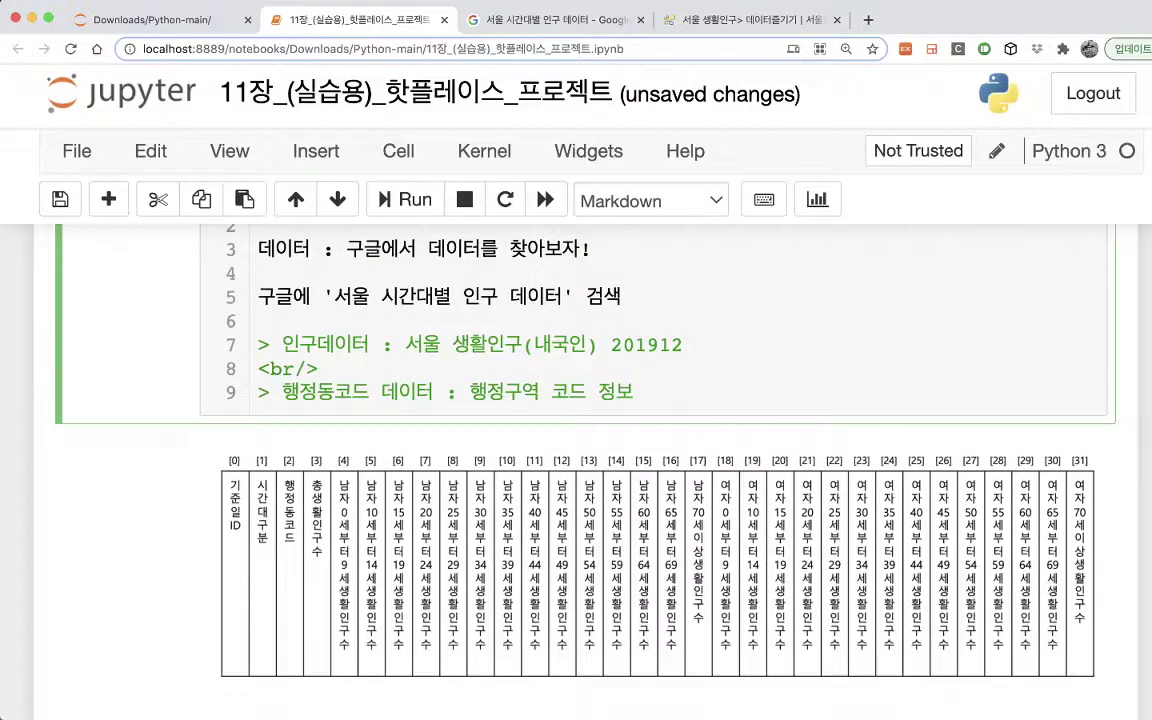
pyautogui.hotkey('shift', 'Return')
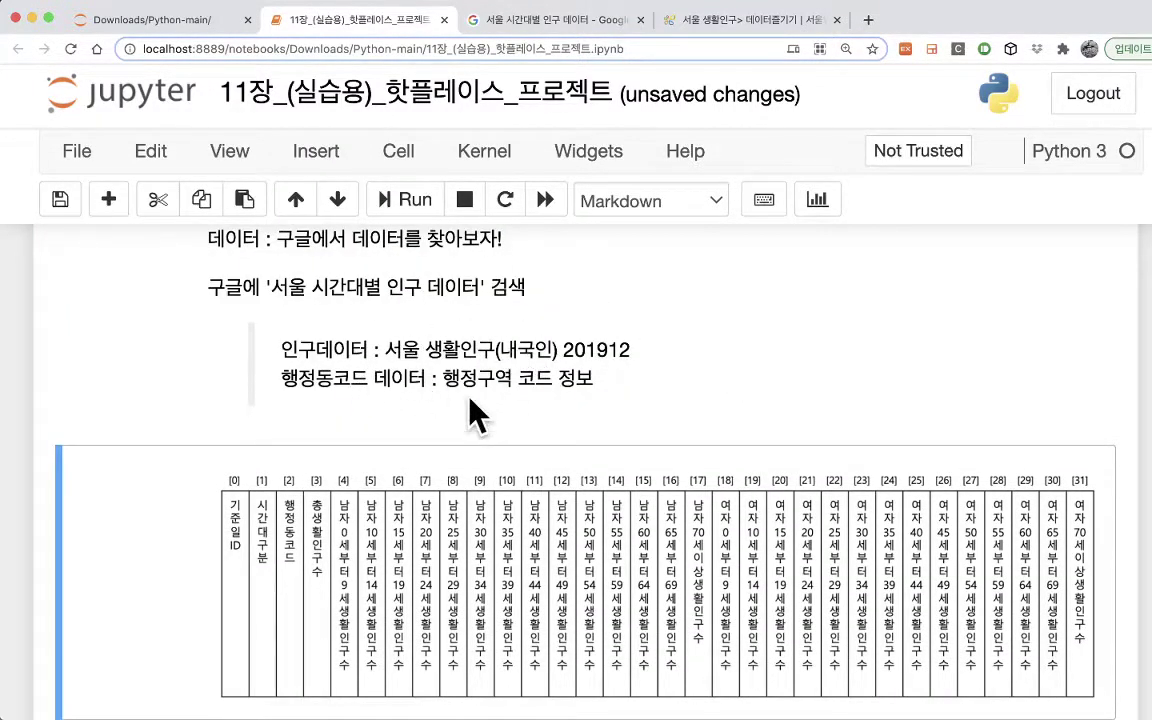
pyautogui.scroll(-3, 476, 412)
pyautogui.scroll(2, 476, 412)
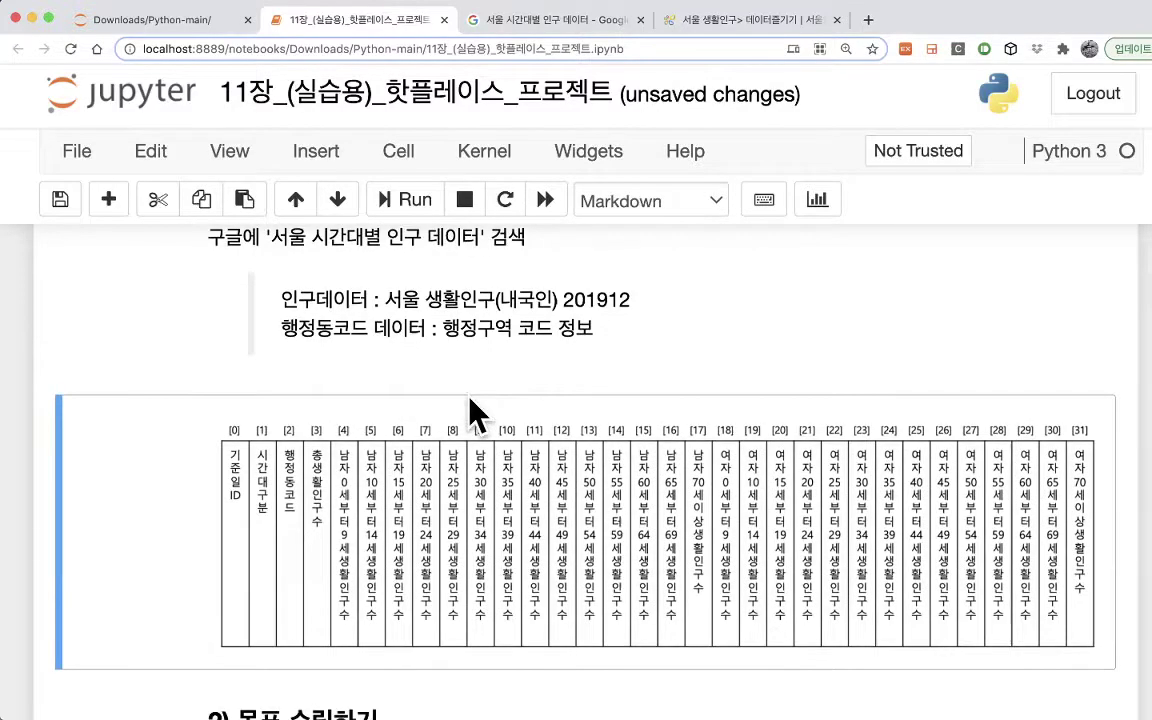